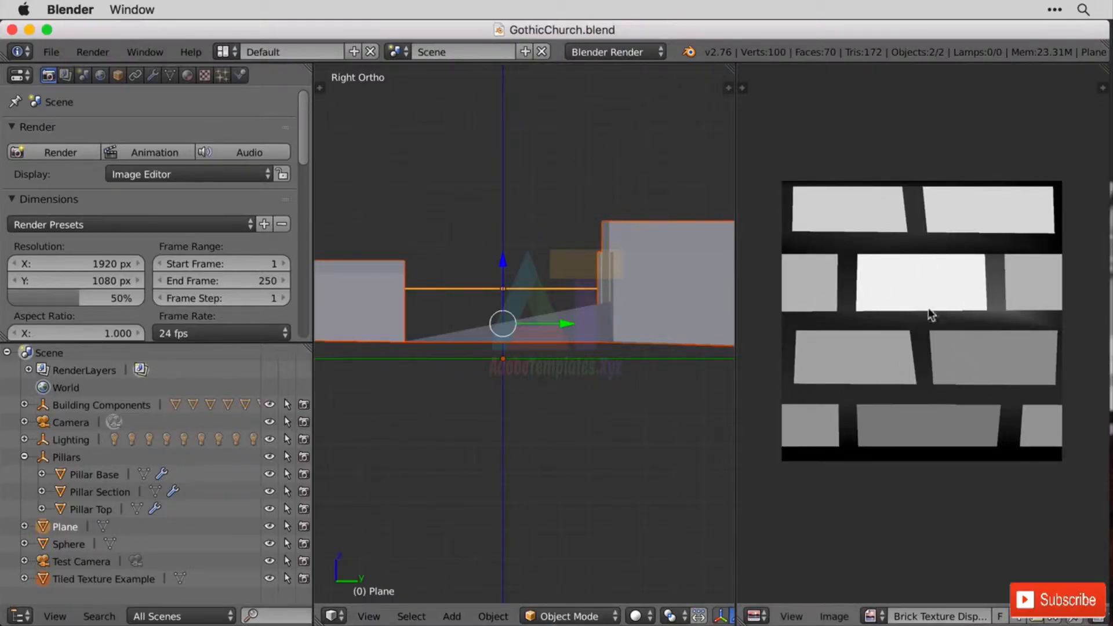
scroll(440, 408, "down", 2)
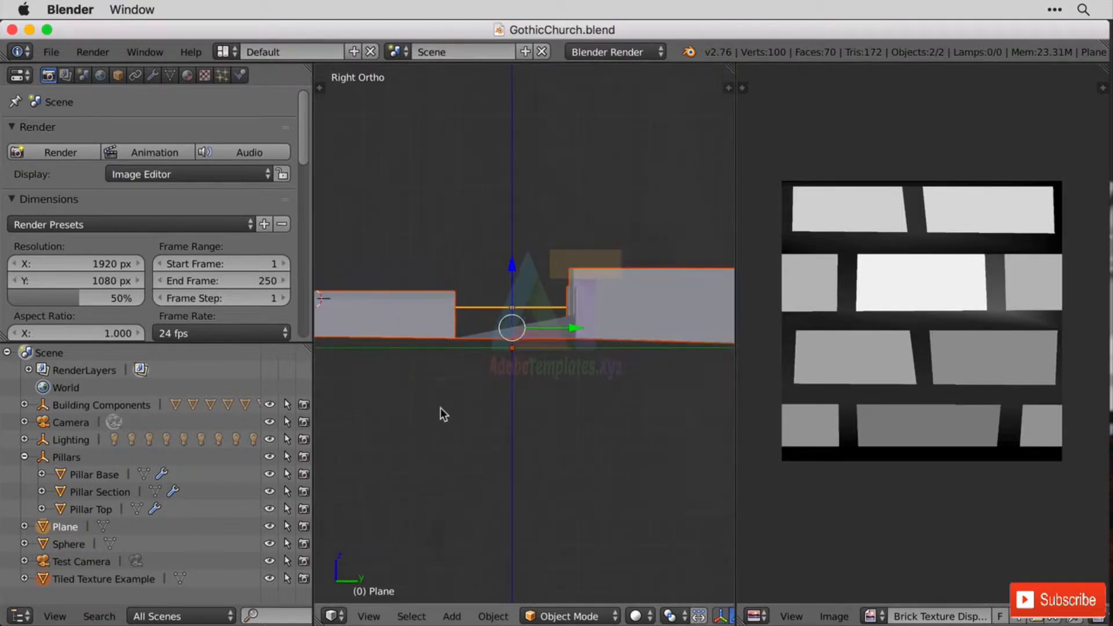
middle_click_drag(440, 408, 521, 327)
scroll(520, 327, "down", 6)
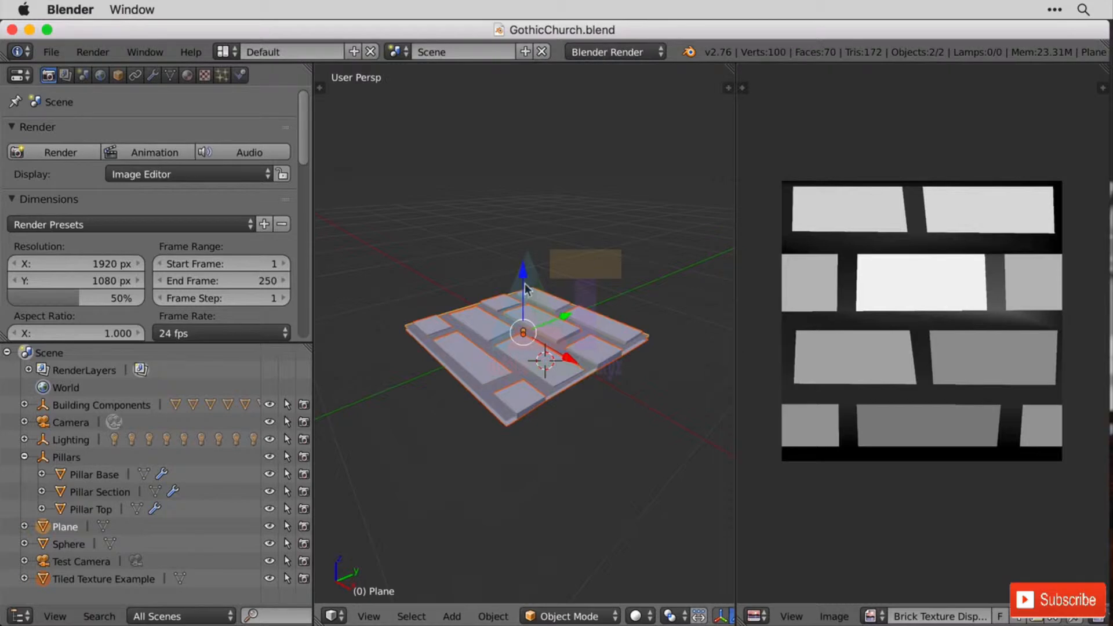
left_click_drag(524, 285, 527, 235)
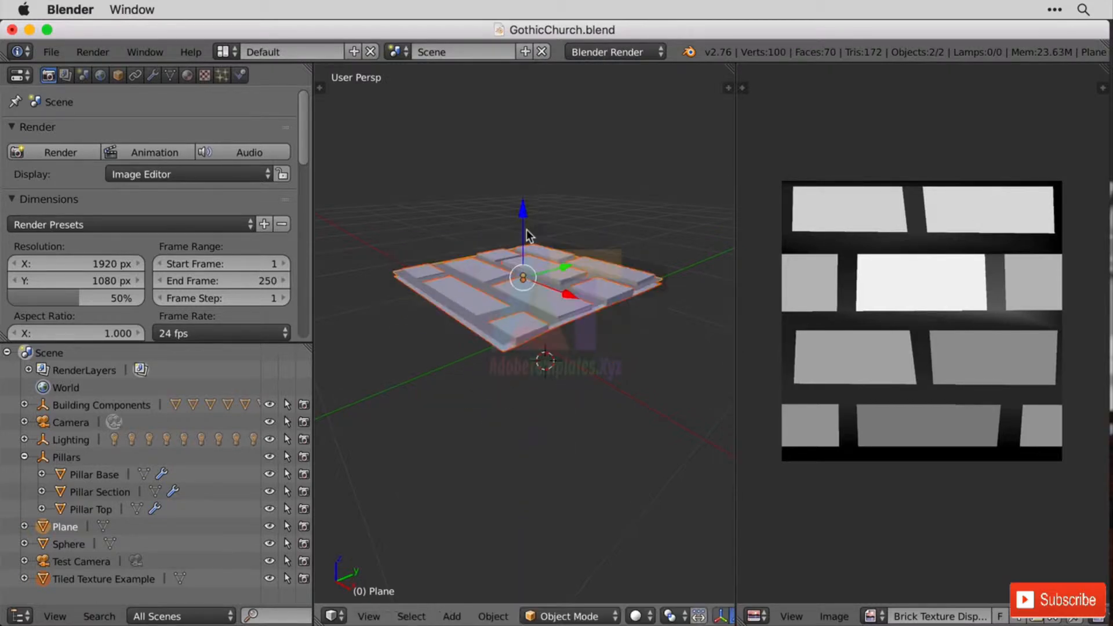
key("super+z")
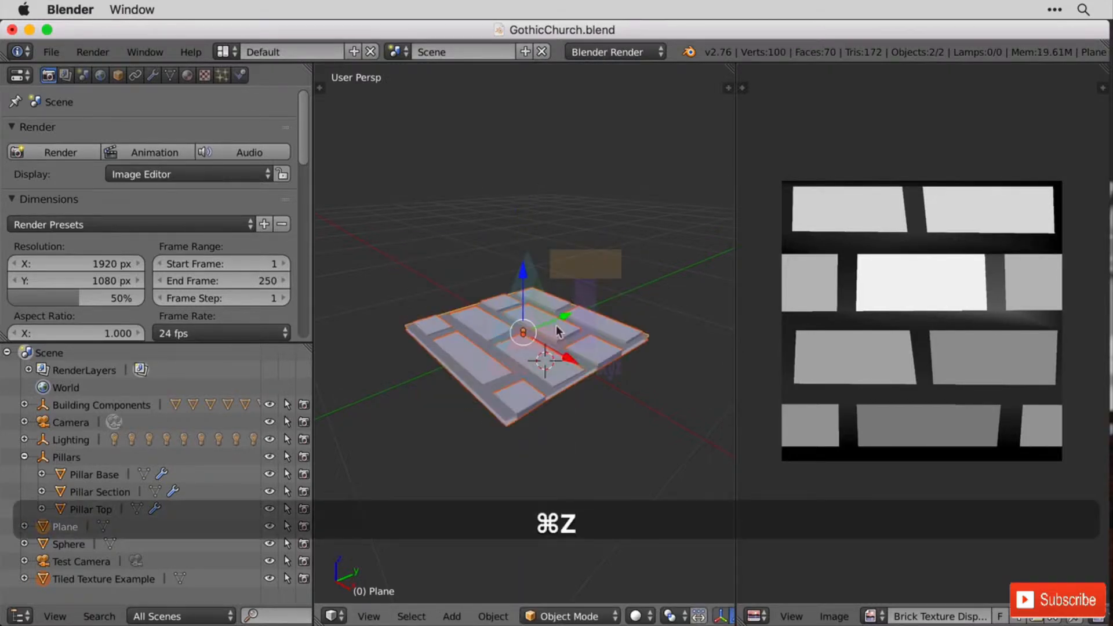
left_click_drag(524, 267, 520, 223)
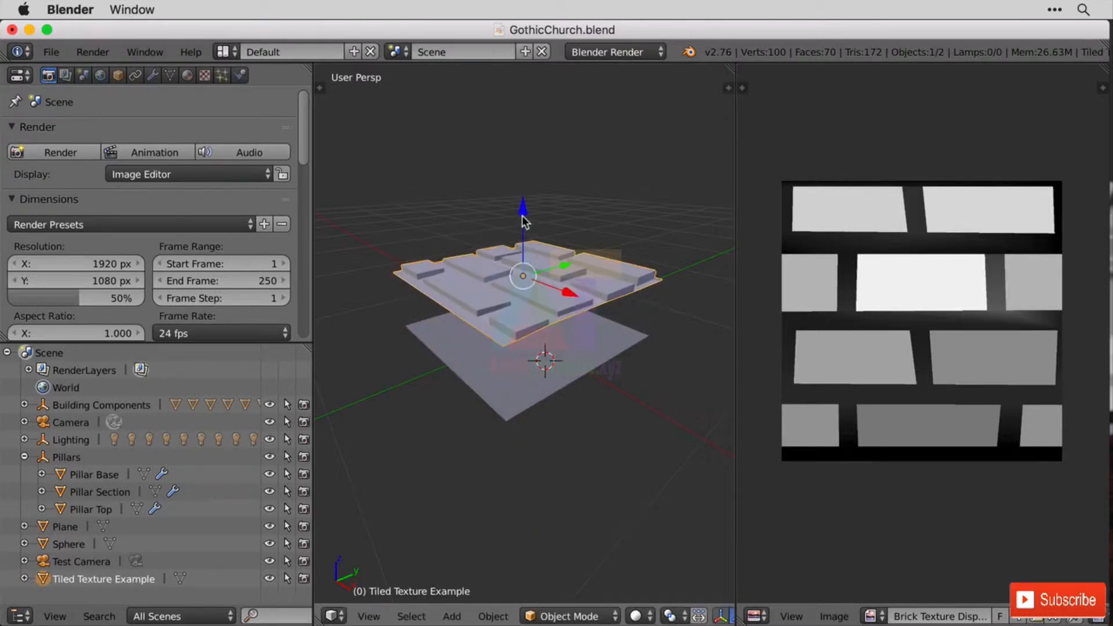
key("super+z")
Step: Move the flat plane straight up along Z so it floats above the brick mesh
right_click(556, 302)
left_click_drag(523, 273, 532, 189)
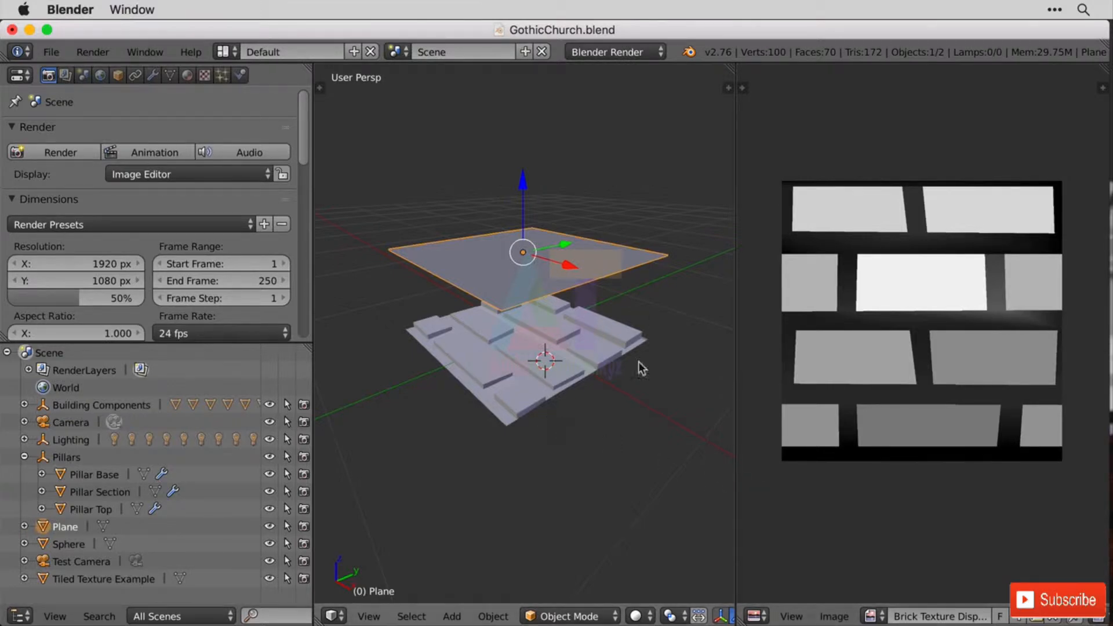
Step: Set the 3D view to Rendered shading and widen it to take space from the image view
left_click(643, 616)
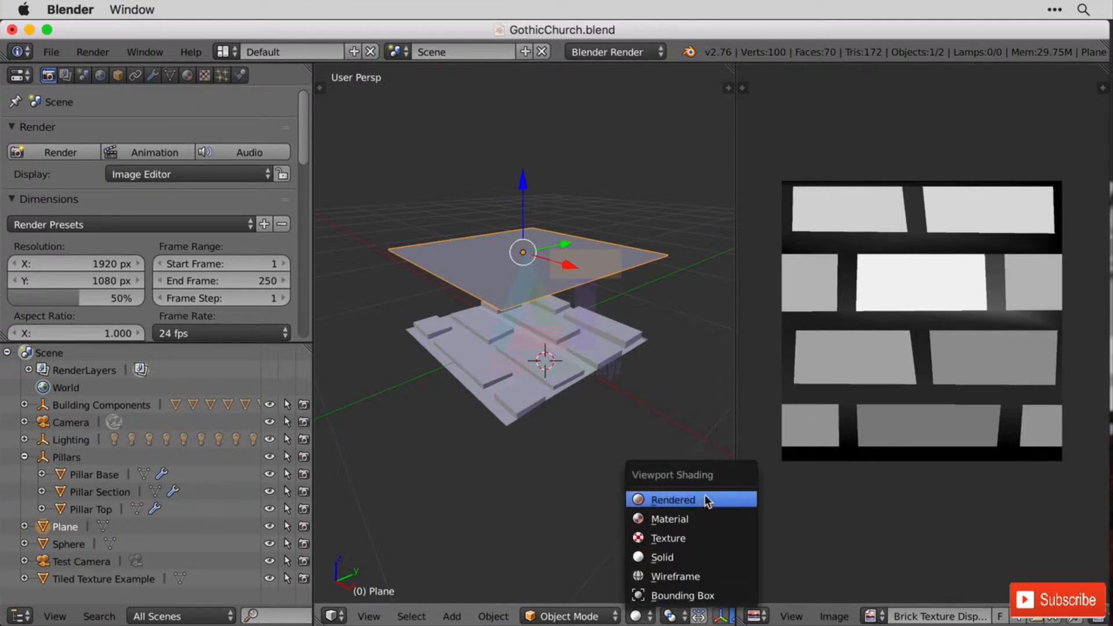
left_click(672, 499)
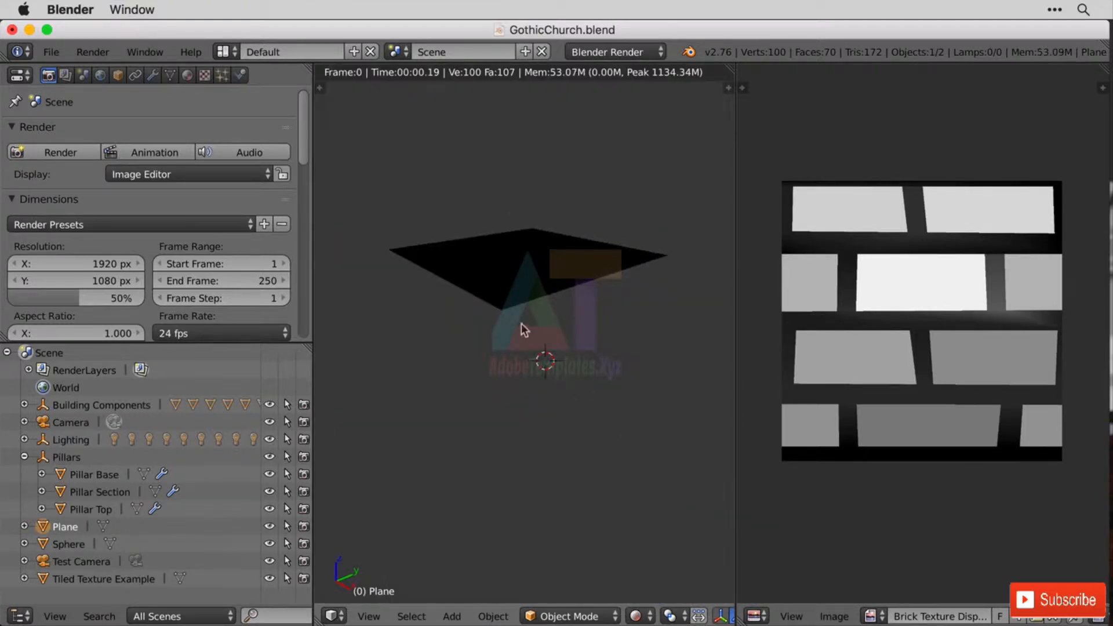
left_click_drag(736, 278, 947, 315)
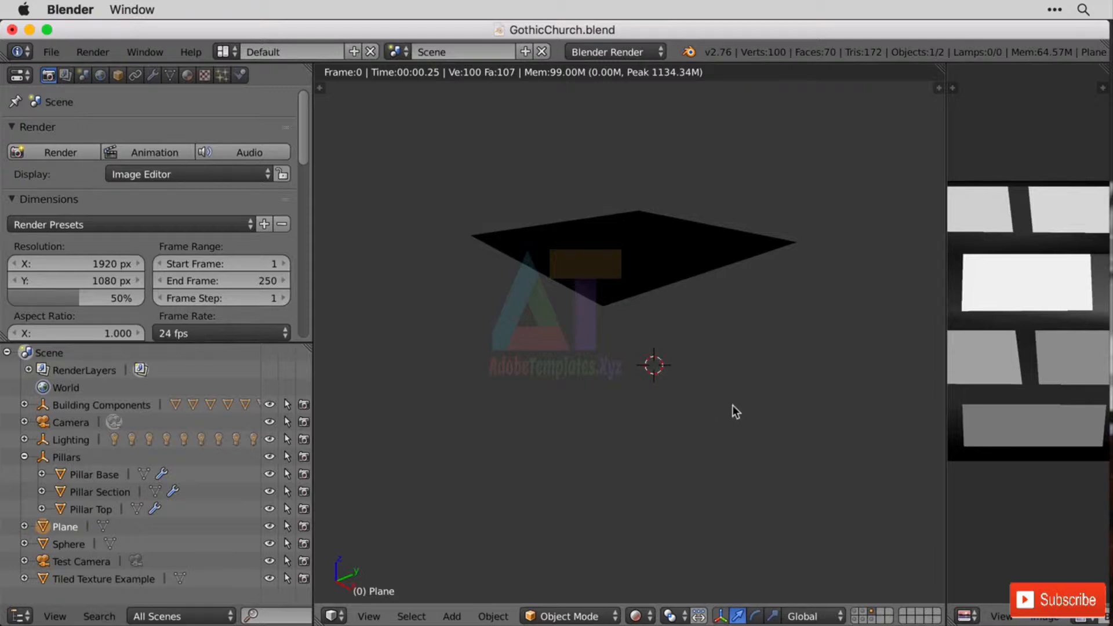
Step: Show the layer holding the lights alongside the current one, expand the Lighting group, and return the 3D view to Solid shading
left_click(858, 616, "shift")
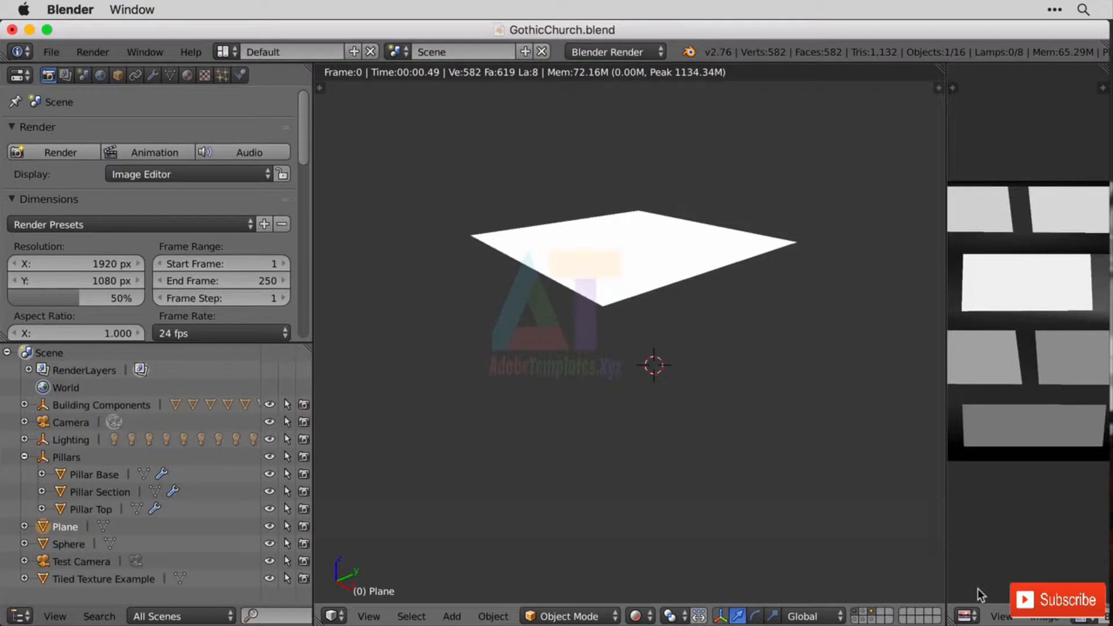
left_click(24, 439)
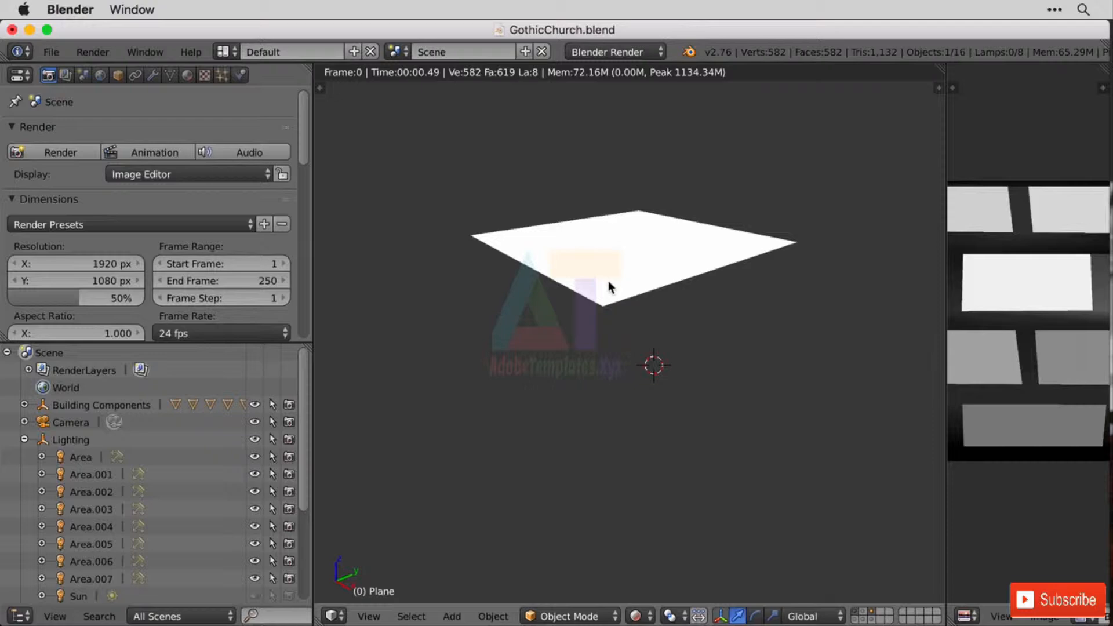
left_click(636, 616)
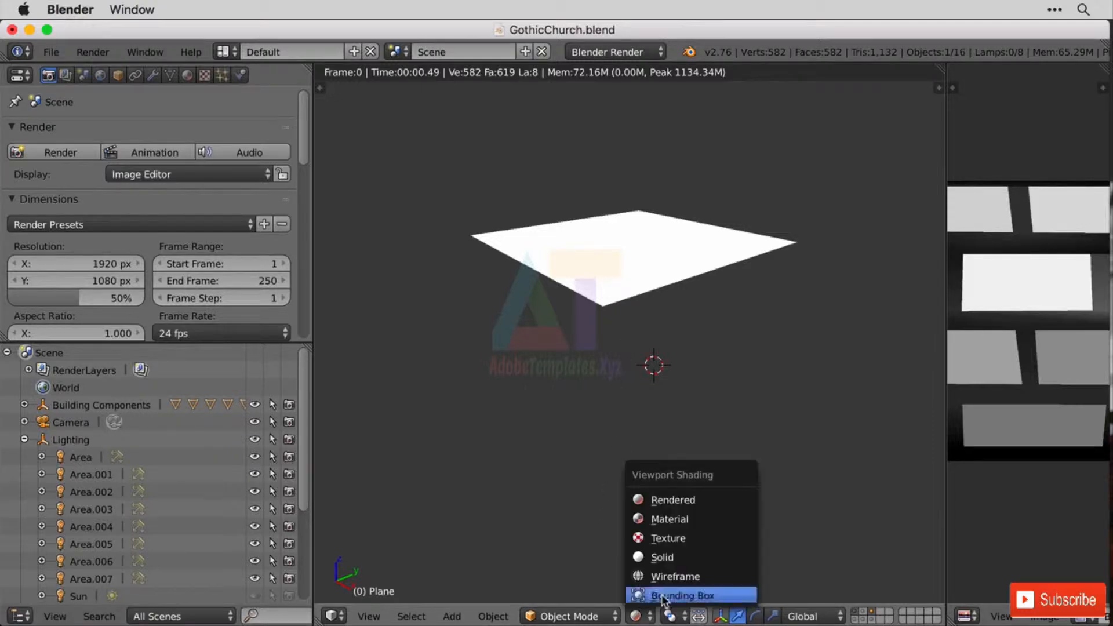
left_click(712, 557)
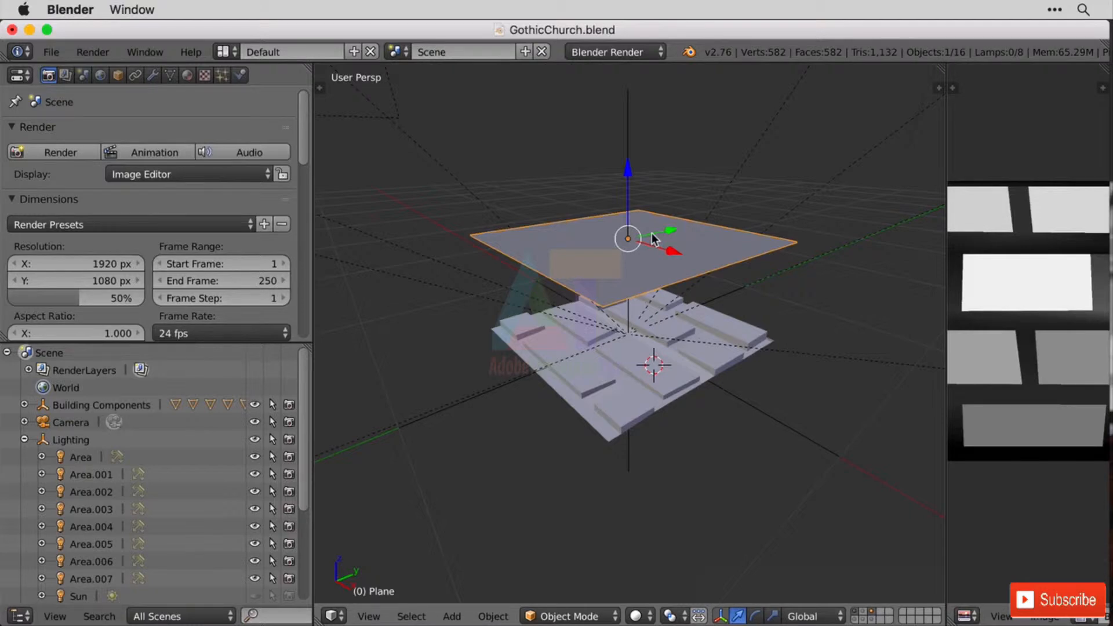
Step: Add a Subdivision Surface modifier to the plane and set its View subdivisions to 6
left_click(156, 75)
left_click(166, 133)
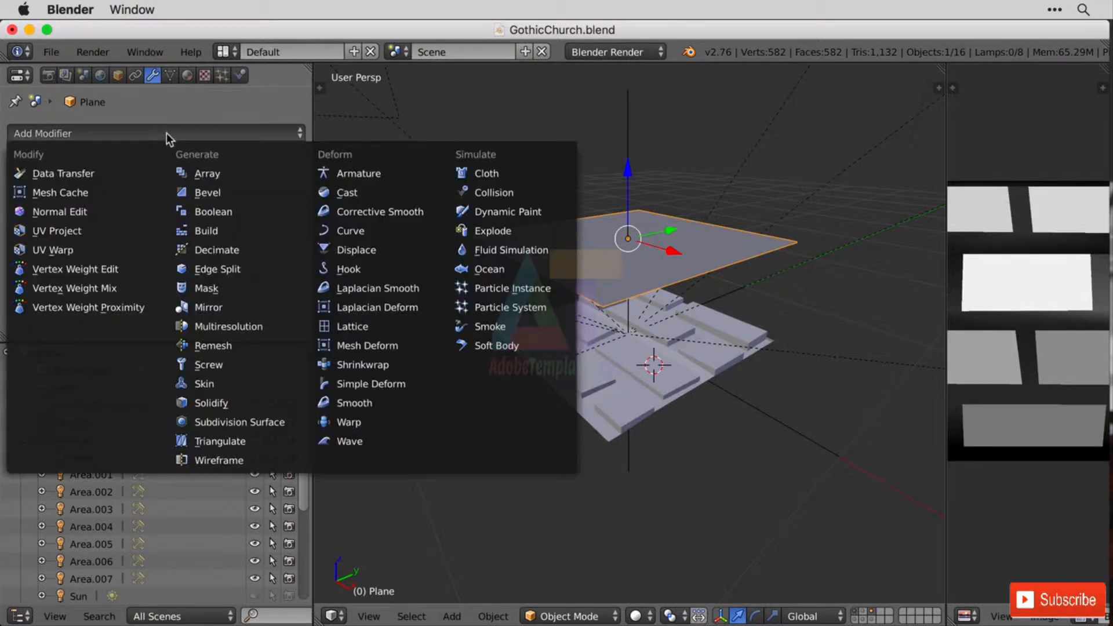
left_click(262, 422)
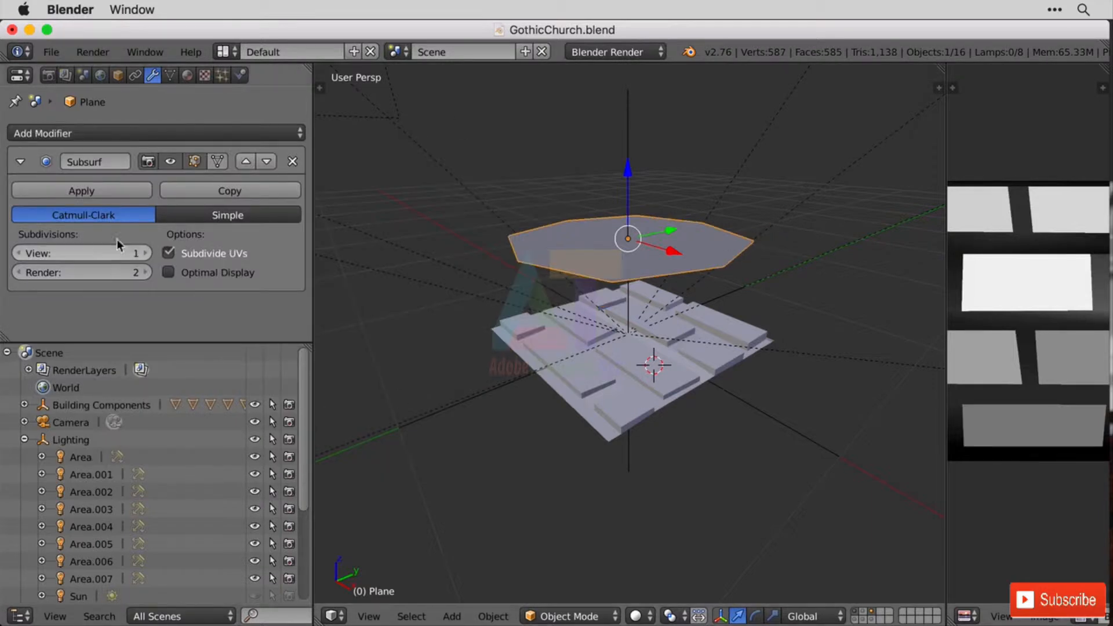
left_click(144, 253)
left_click(144, 252)
left_click(144, 252)
left_click(144, 253)
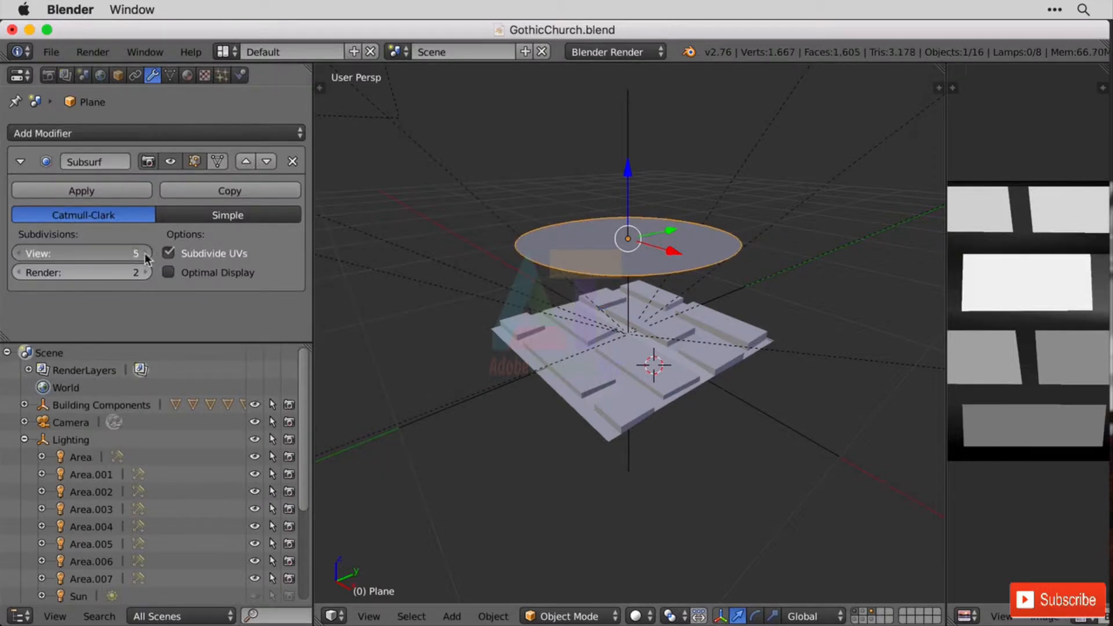
left_click(145, 252)
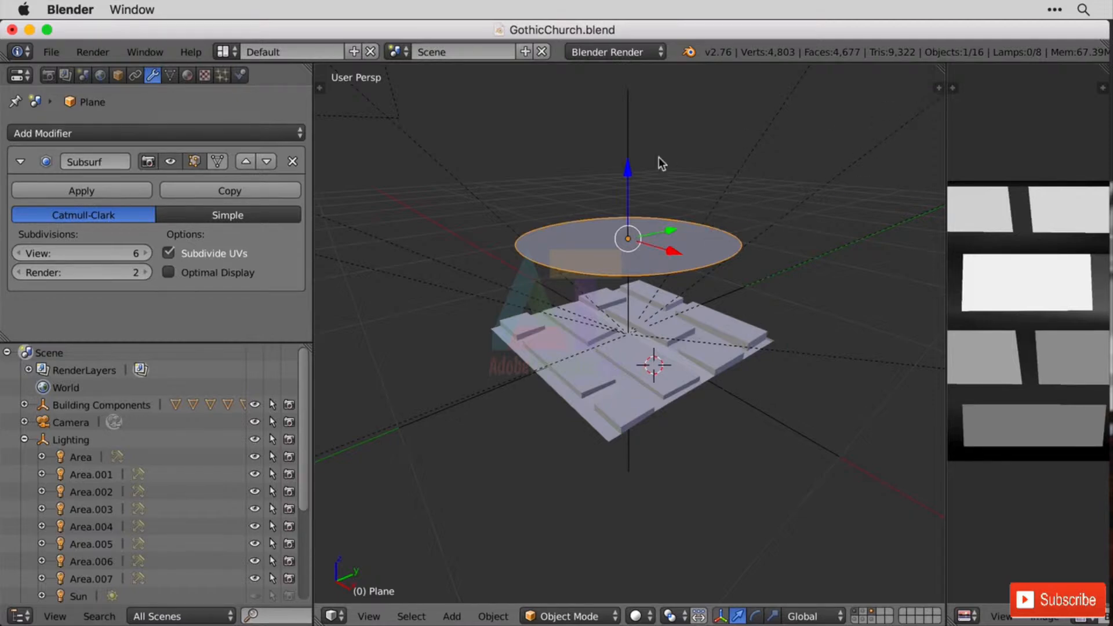
Step: Set the Mean Crease of all the plane's edges to 1.00 in Edit Mode, and return to Object Mode
key("Tab")
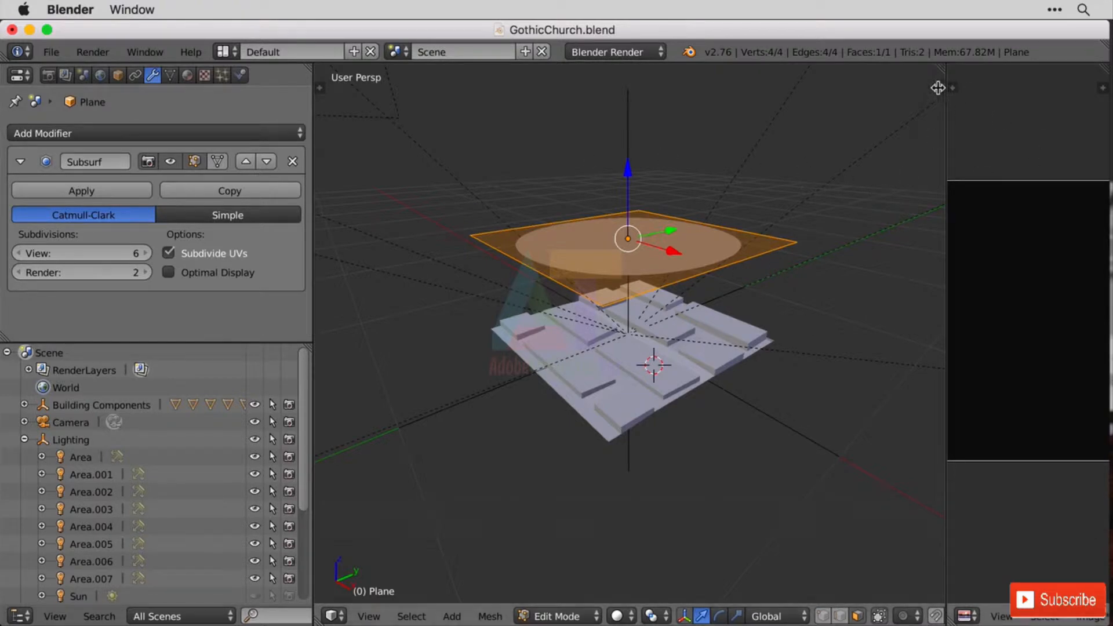
key("n")
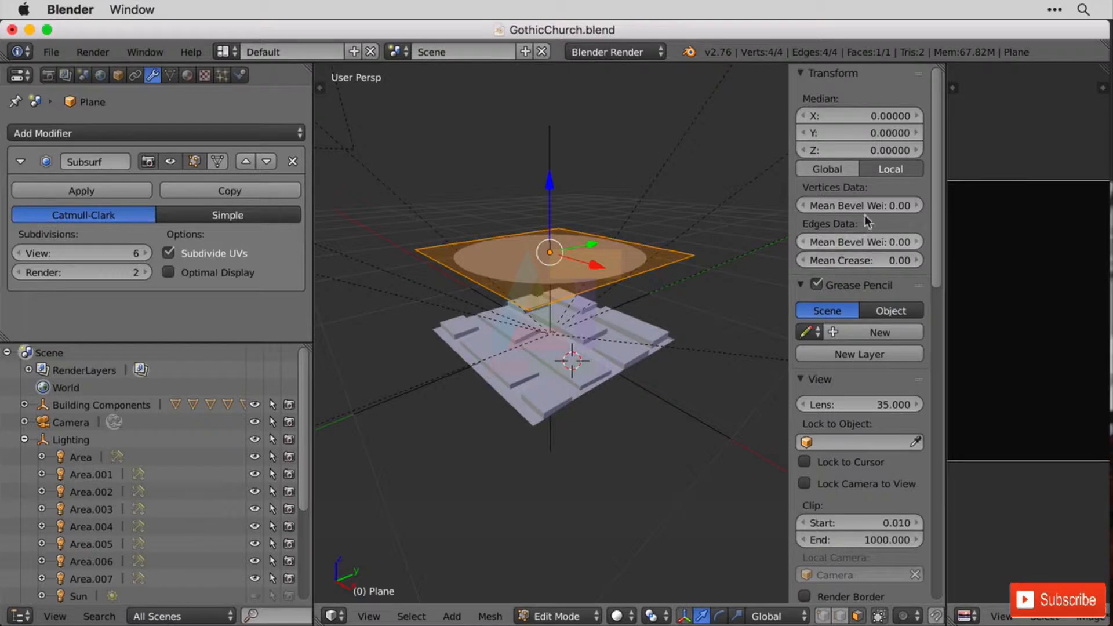
left_click_drag(816, 260, 857, 260)
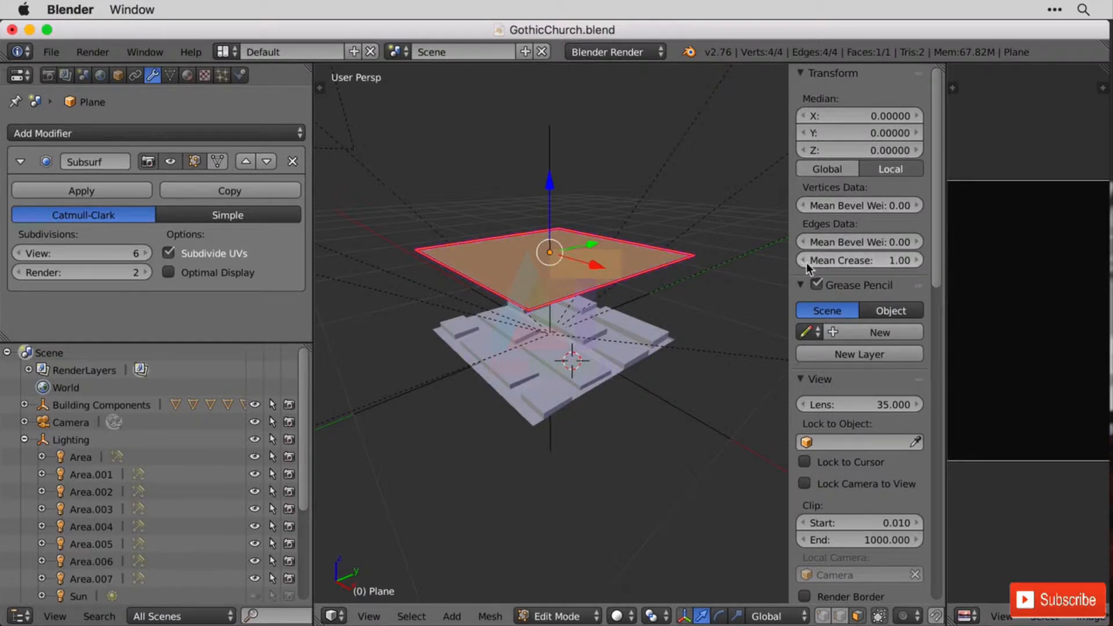
key("n")
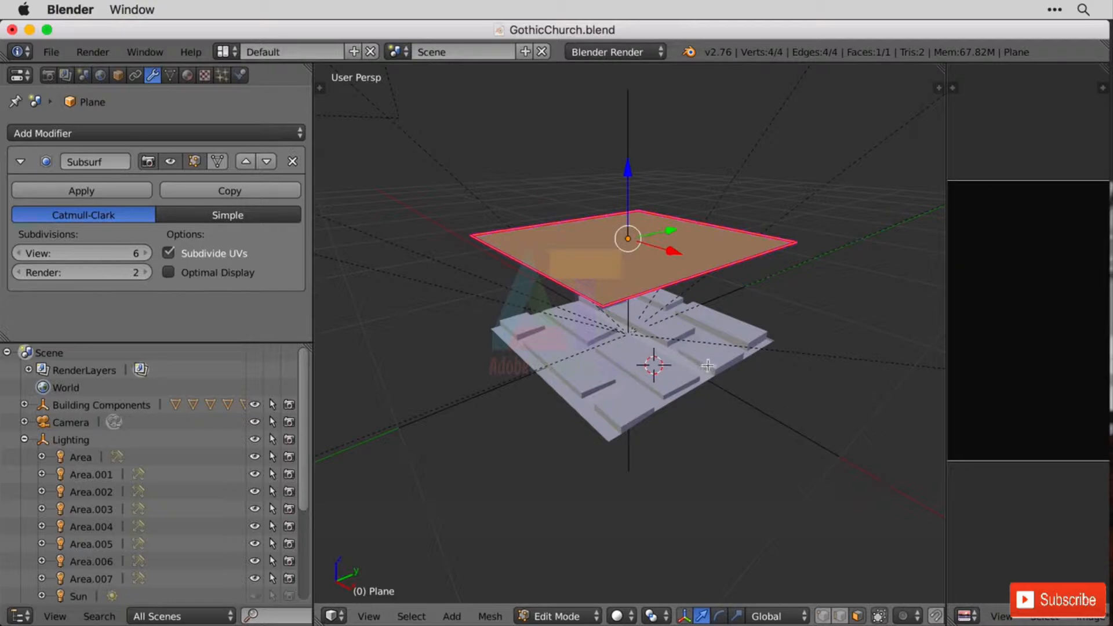
key("Tab")
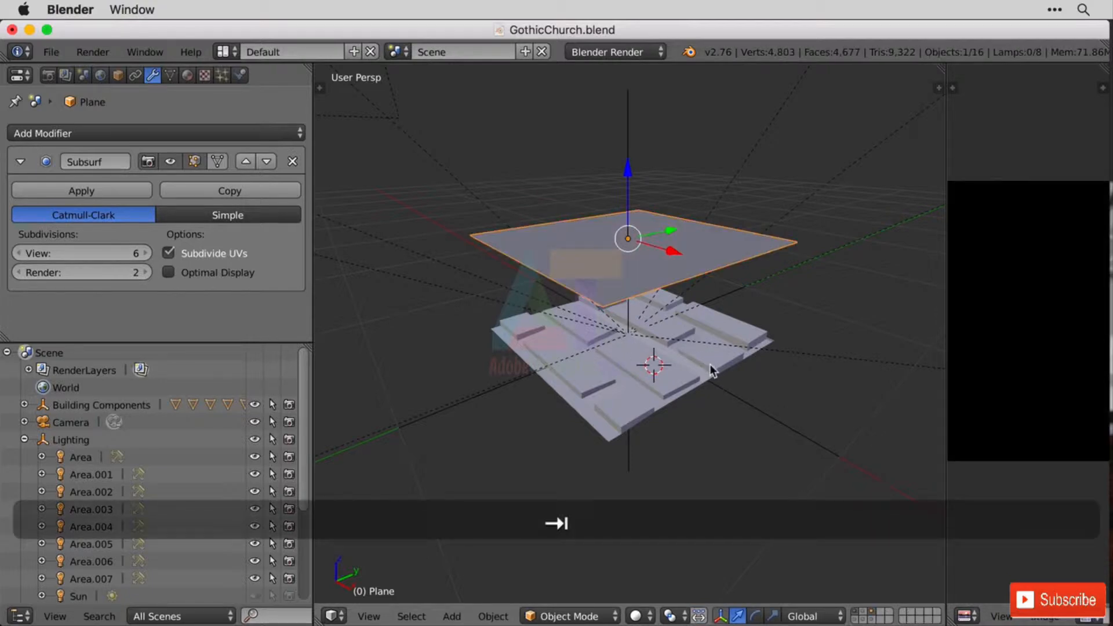
Step: Add a new material to the plane and rename it TEMP Material
left_click(186, 76)
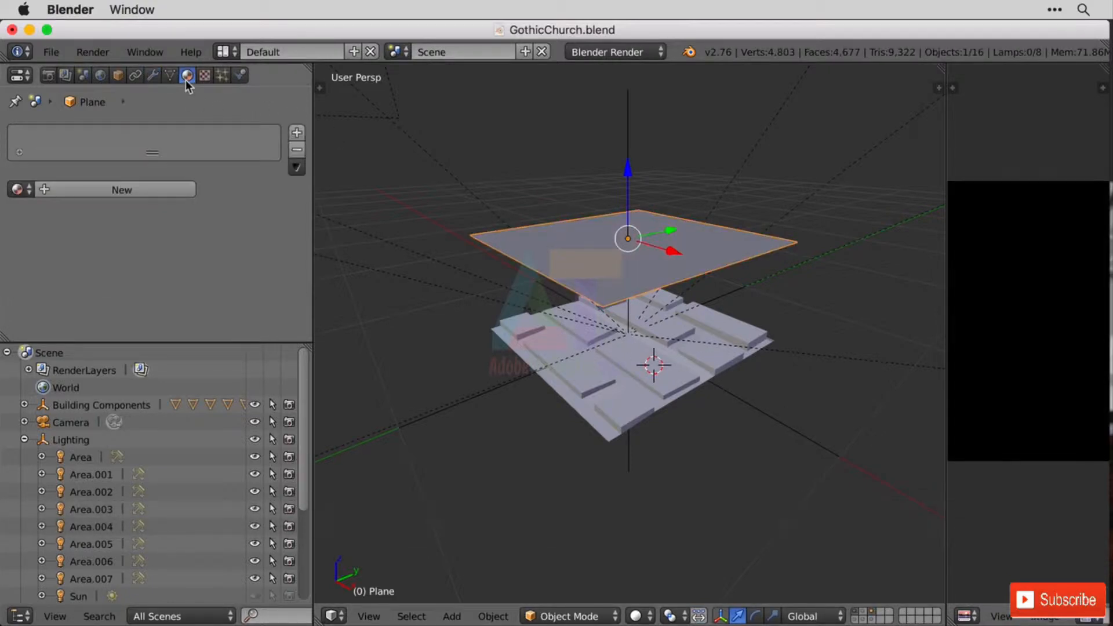
left_click(123, 192)
double_click(62, 140)
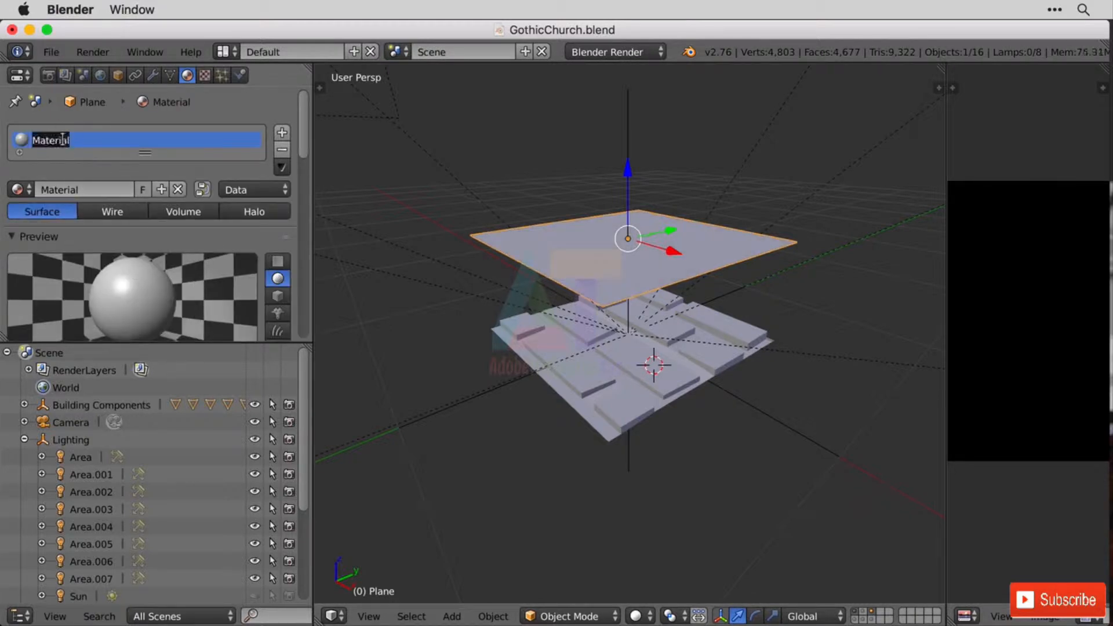
type("TEMP Material")
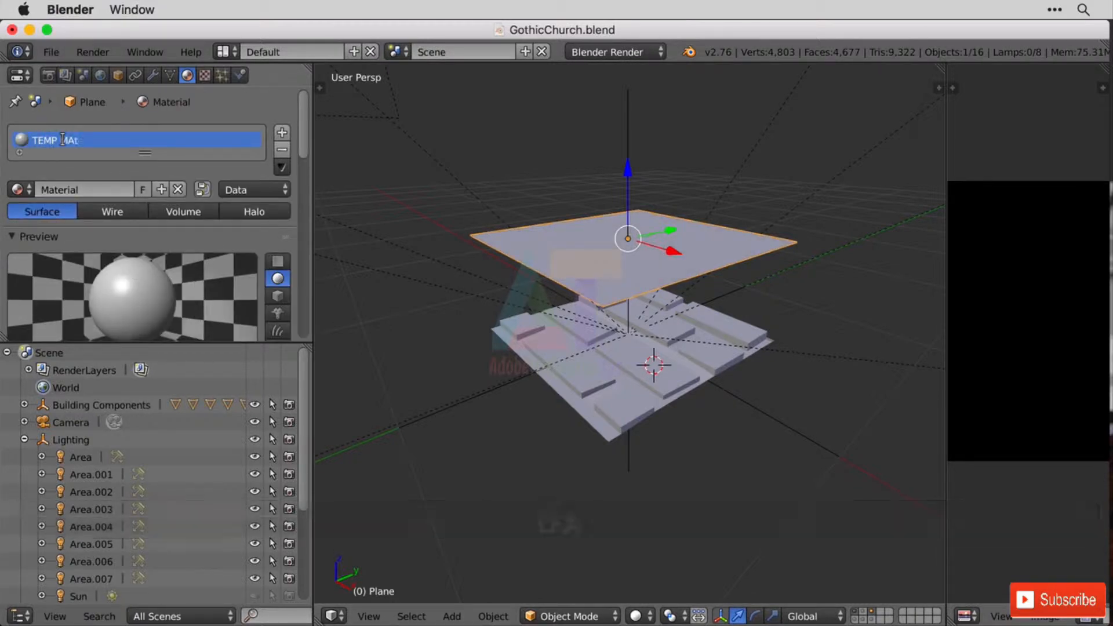
key("Return")
type("aterial")
key("Return")
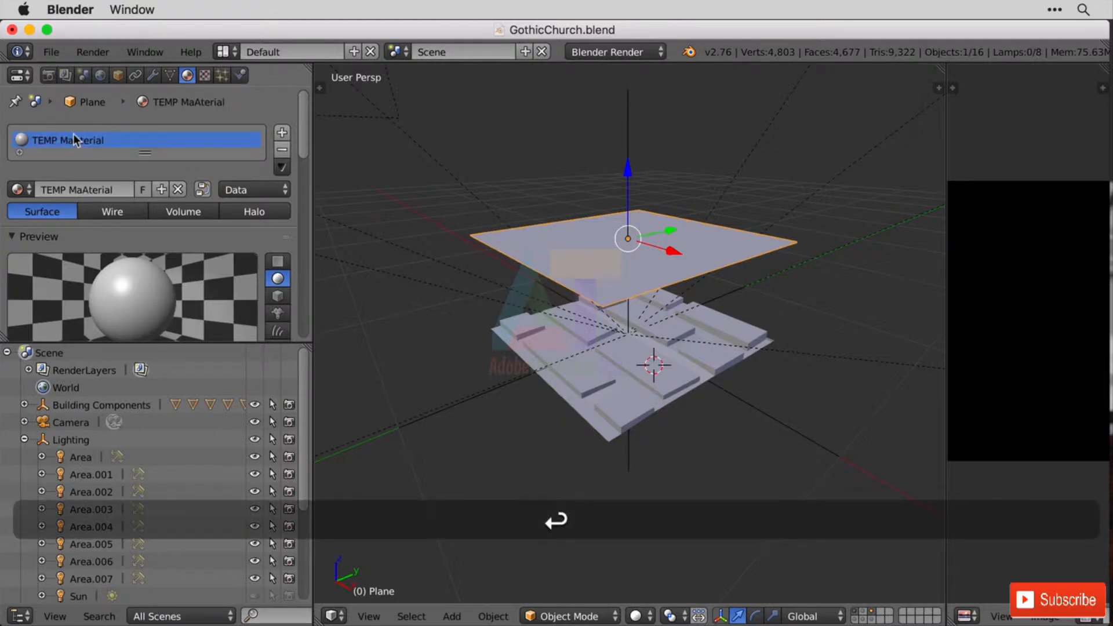
double_click(73, 138)
left_click(74, 140)
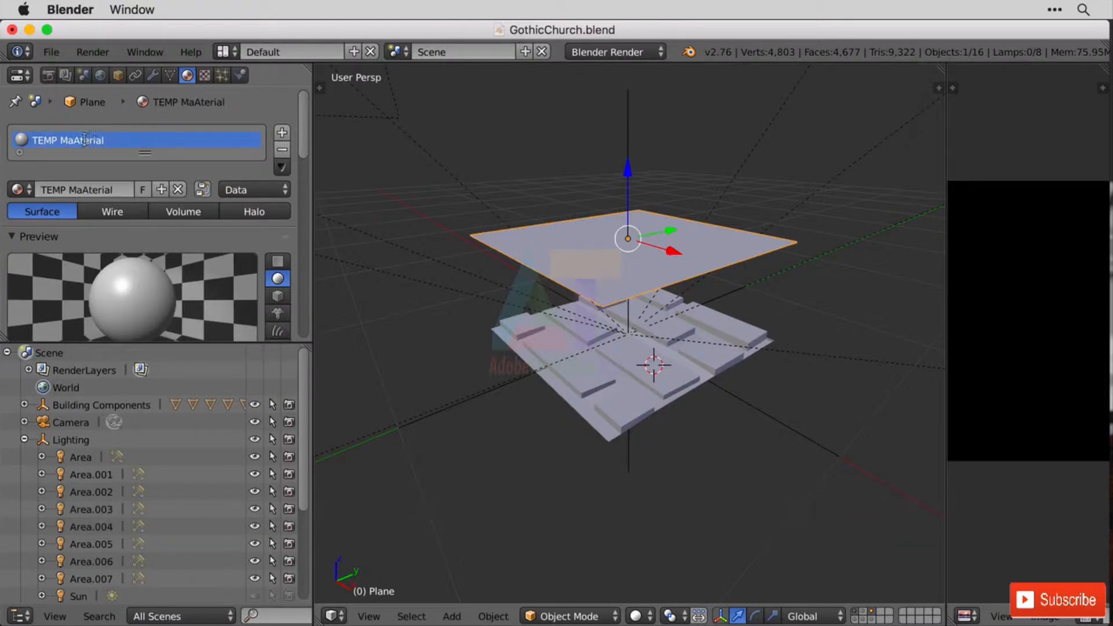
key("BackSpace")
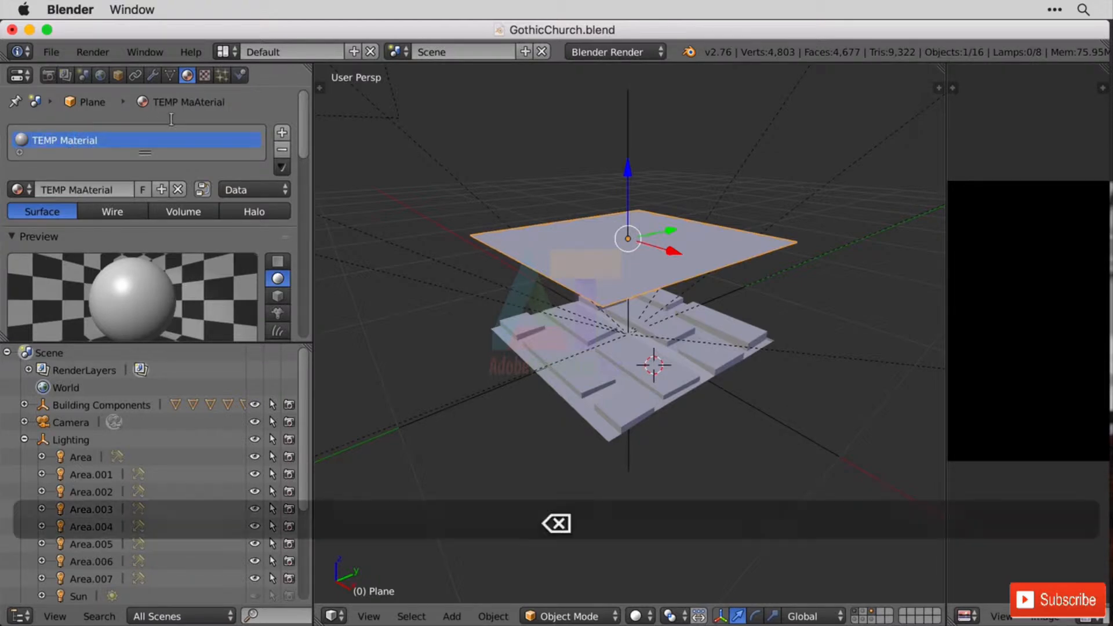
type("a")
key("BackSpace")
type("r")
key("BackSpace")
key("Return")
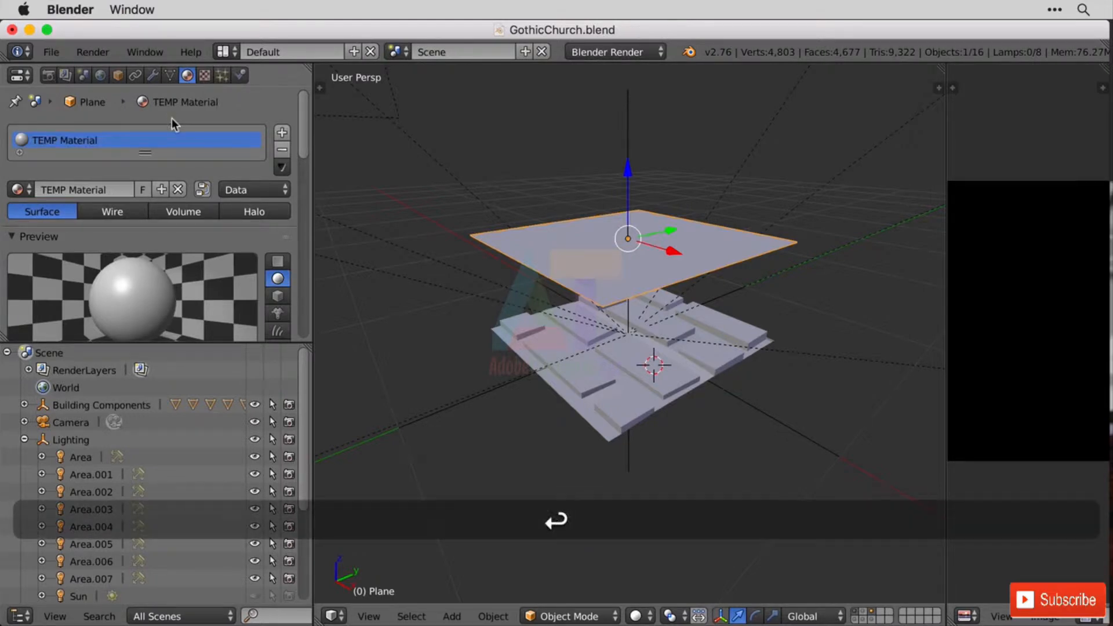
Step: Add a new texture to TEMP Material and assign the existing image Brick Texture Displacement_1024.png to it
left_click(204, 76)
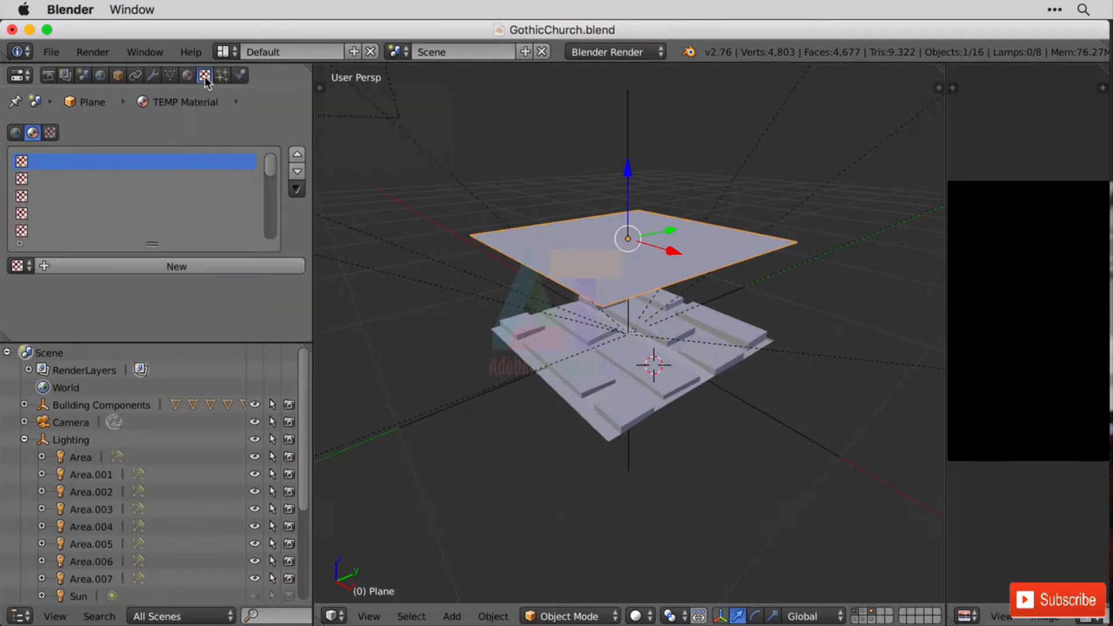
left_click(20, 266)
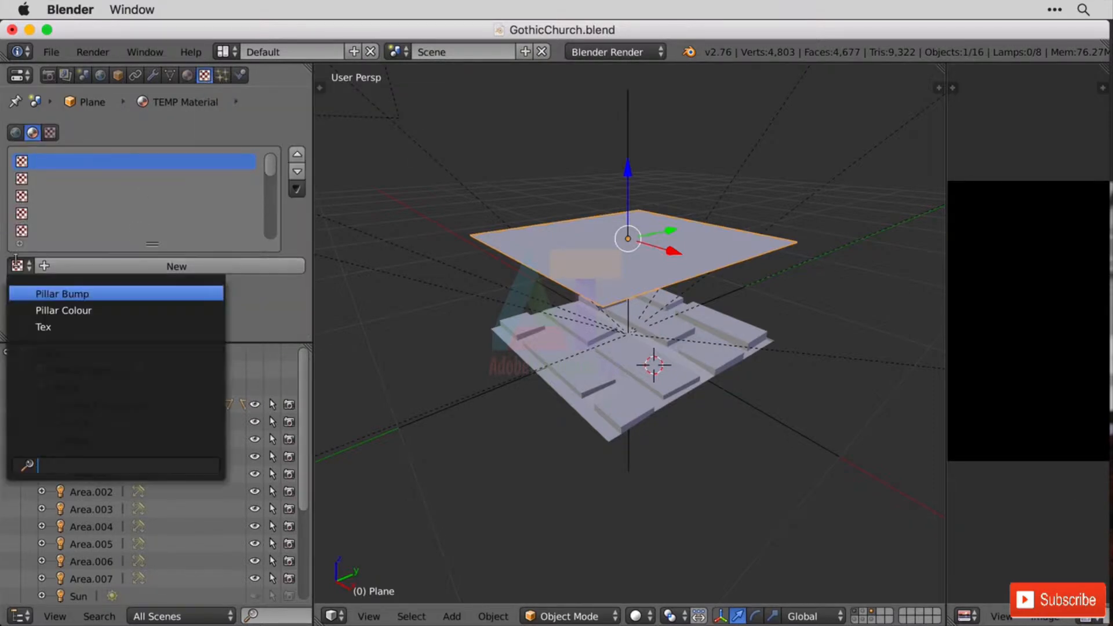
left_click(189, 266)
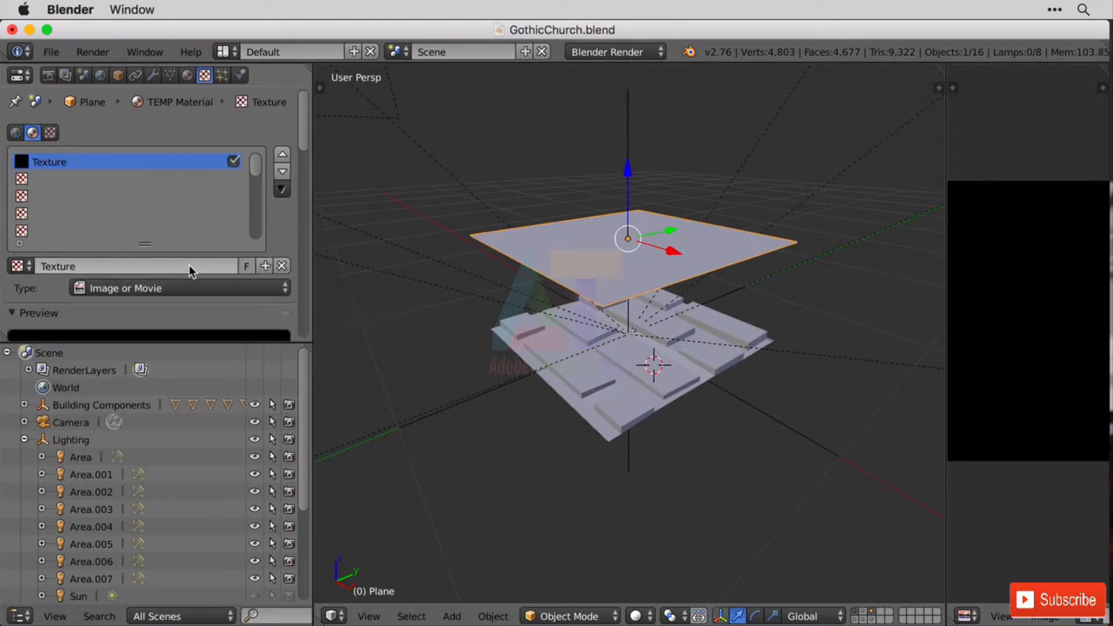
scroll(112, 256, "down", 8)
scroll(153, 273, "down", 6)
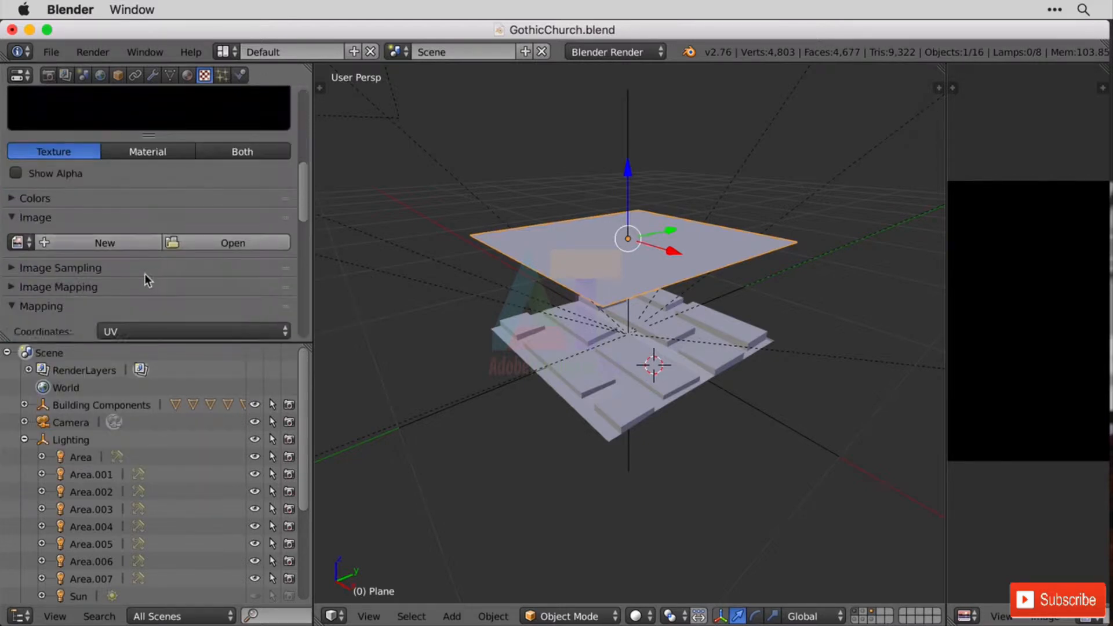
left_click(23, 155)
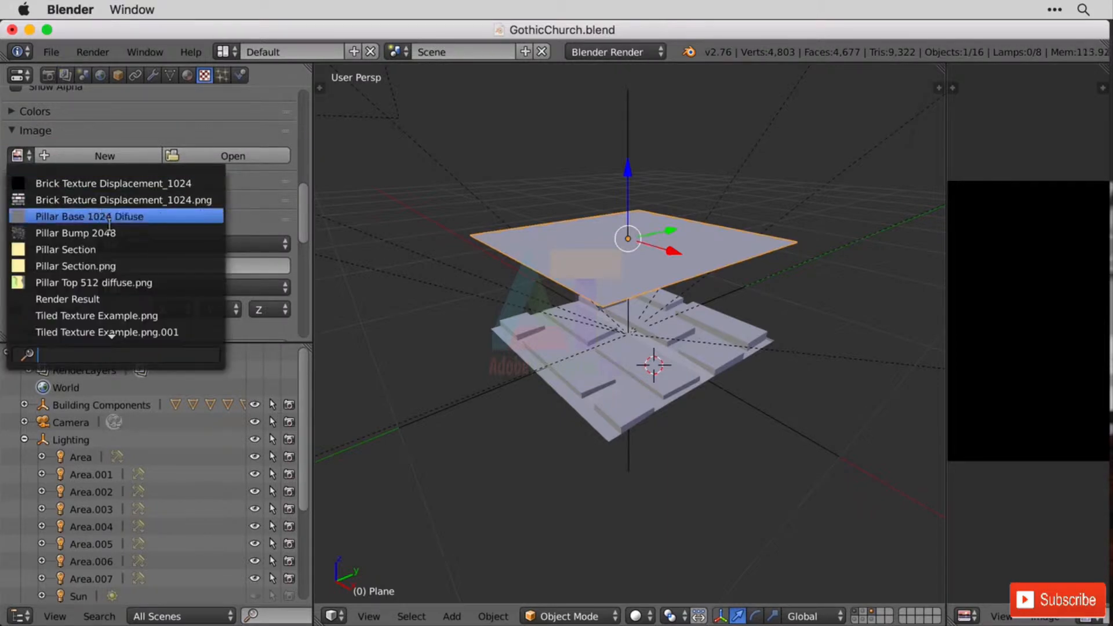
left_click(167, 200)
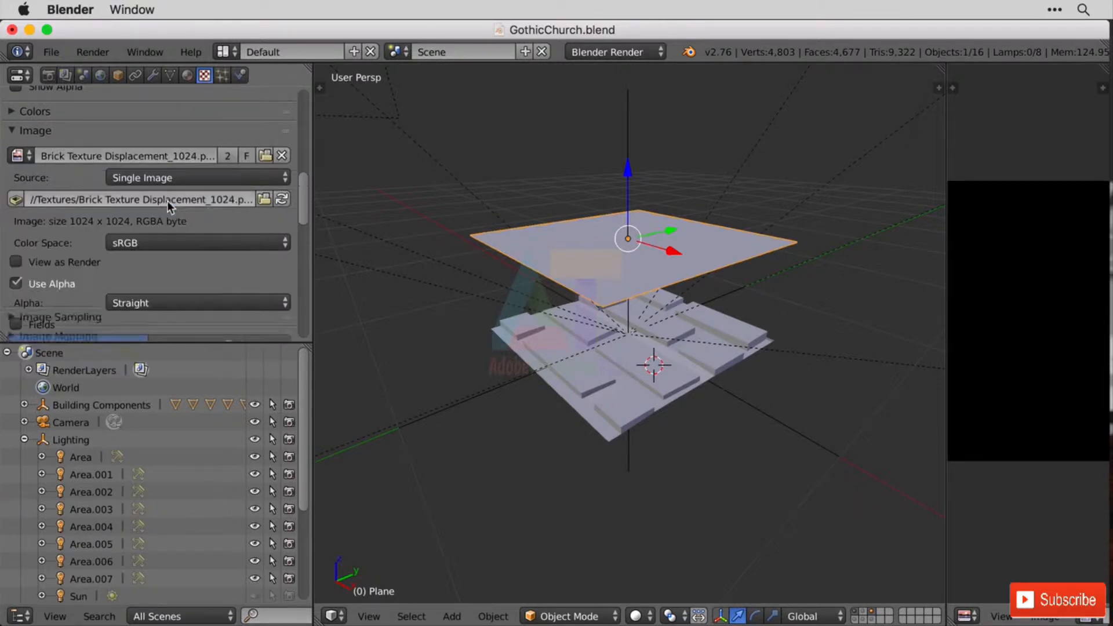
Step: Preview the brick texture on the plane in Texture and Material viewport shading
scroll(232, 243, "down", 2)
scroll(228, 257, "down", 15)
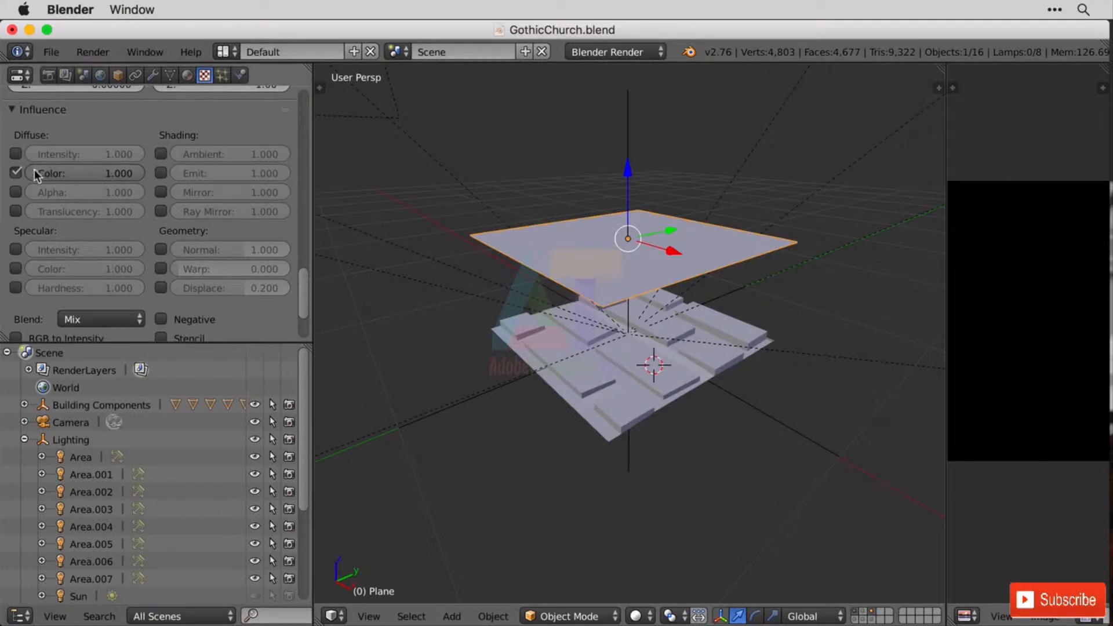
left_click(637, 616)
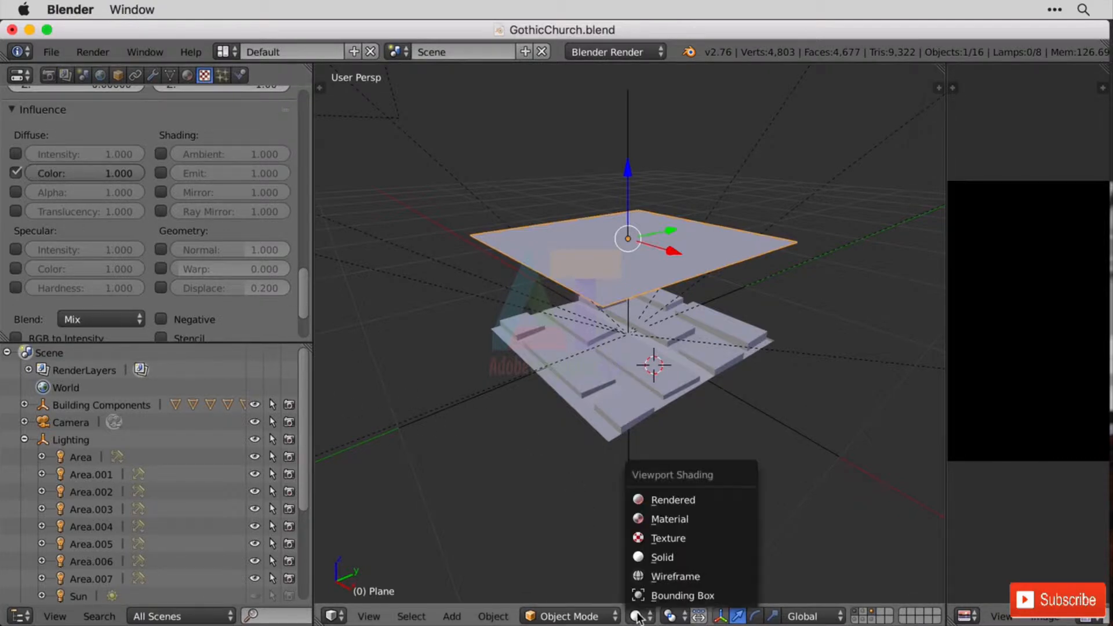
left_click(689, 537)
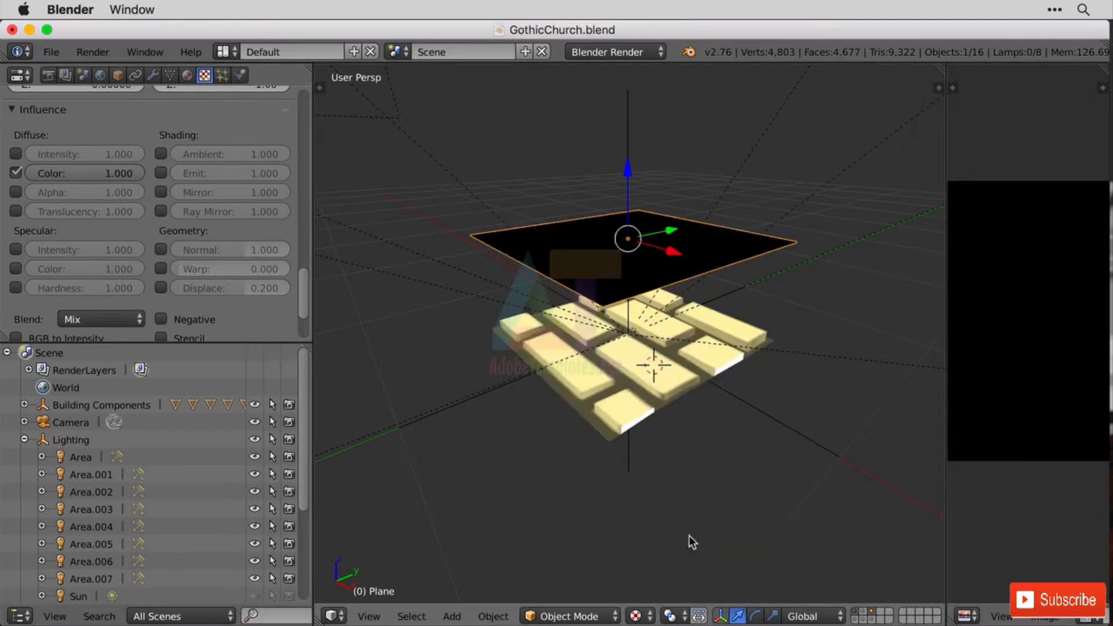
left_click(637, 616)
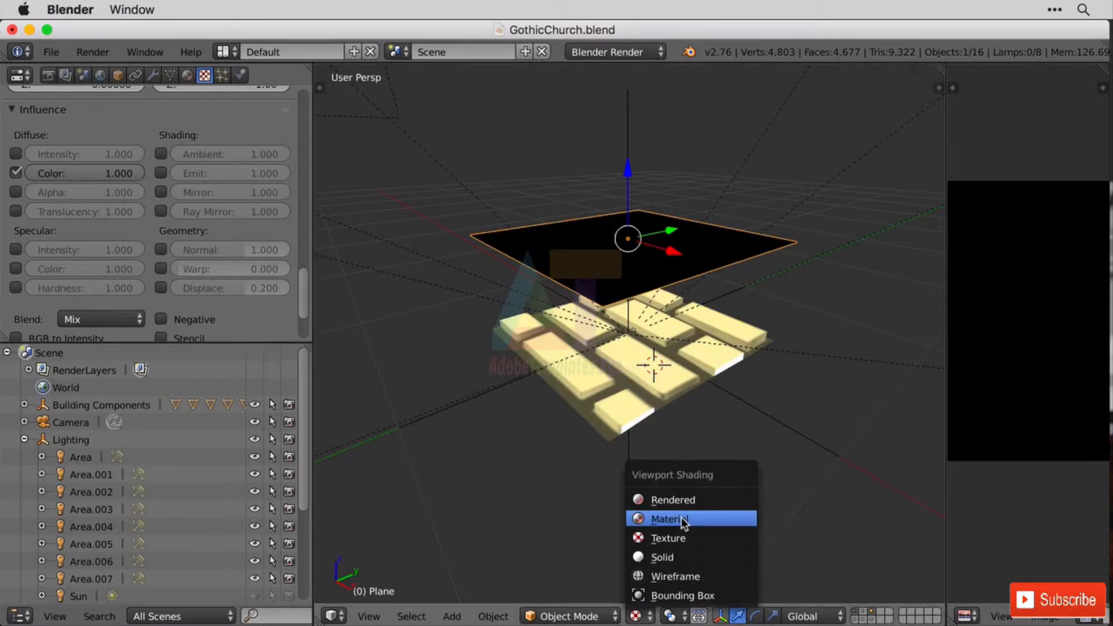
left_click(679, 519)
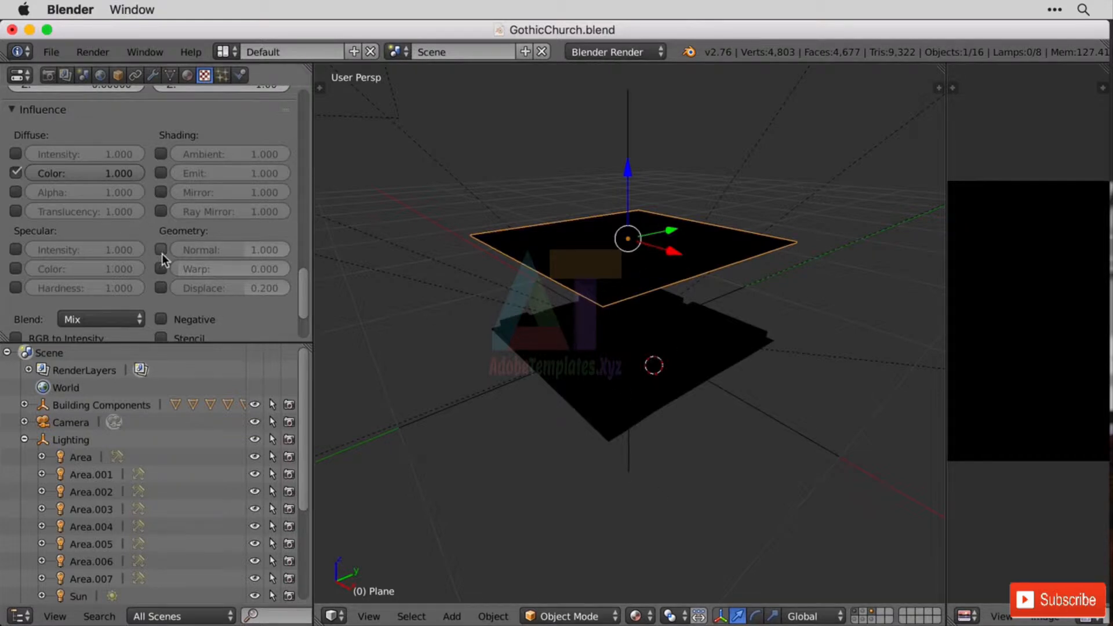
Step: Enable the Displace influence for TEMP Material's brick texture and display the plane in Rendered viewport shading
left_click(161, 288)
left_click(637, 616)
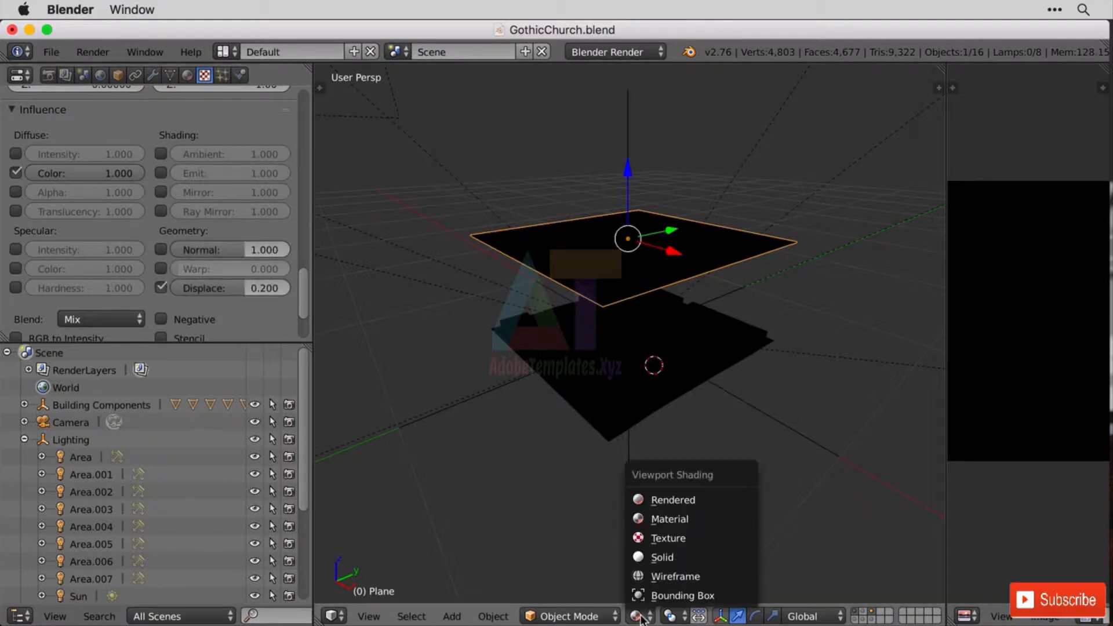
left_click(696, 500)
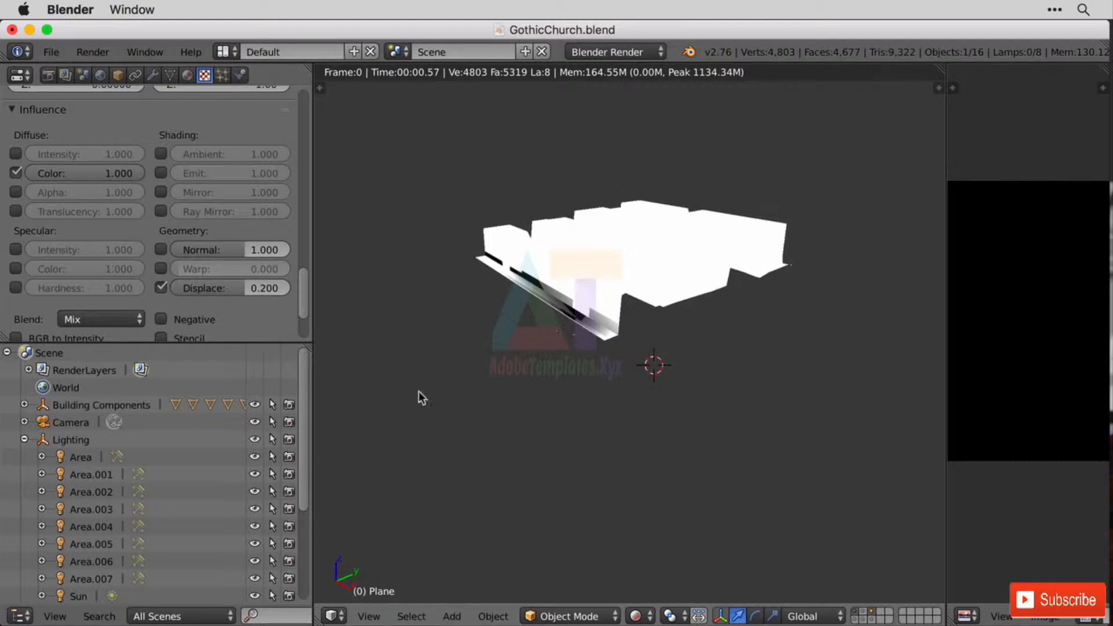
Step: Hide the lamps Area through Area.007 in the viewport and select the Sun lamp
left_click_drag(254, 461, 257, 589)
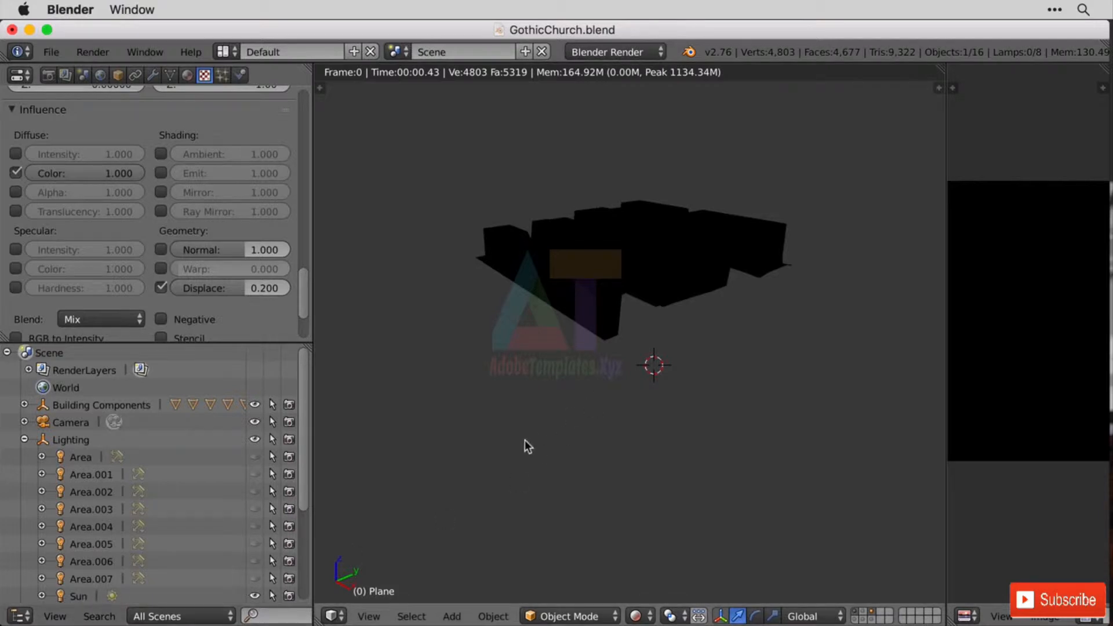
scroll(524, 439, "down", 1)
left_click(85, 593)
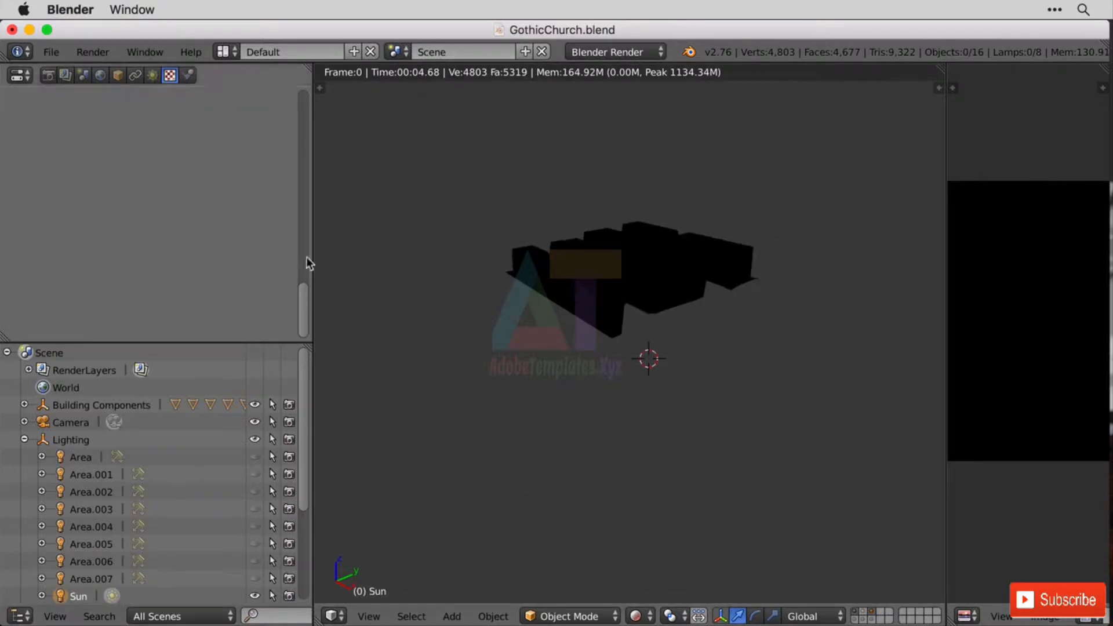
Step: Return to Solid shading and look for the Sun lamp in the area around the two planes
left_click(638, 616)
left_click(662, 556)
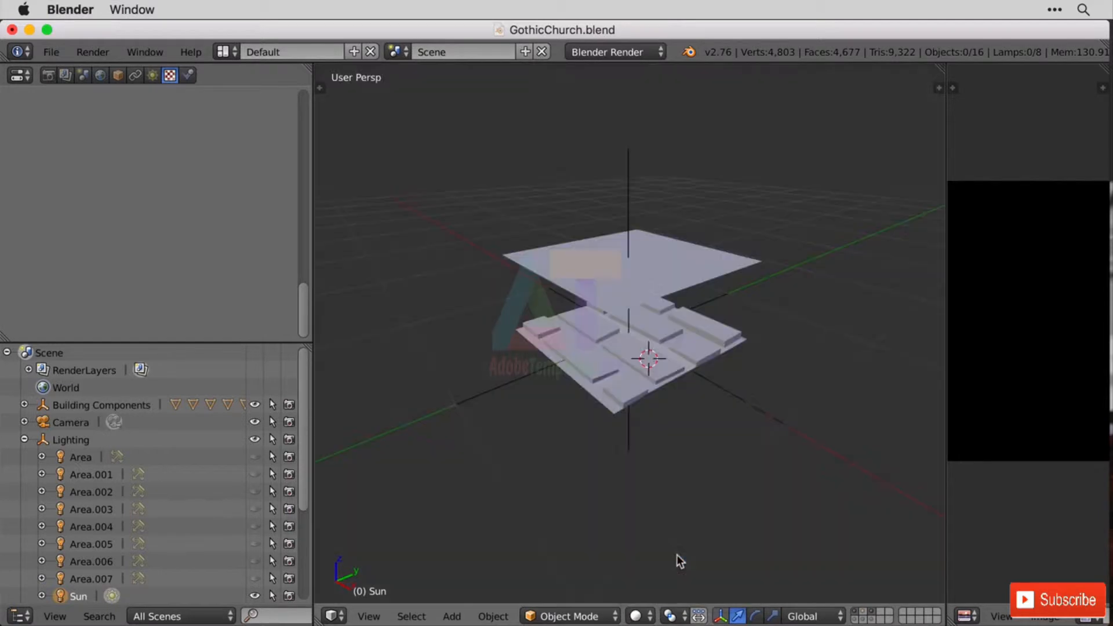
scroll(597, 383, "down", 6)
scroll(586, 401, "up", 3)
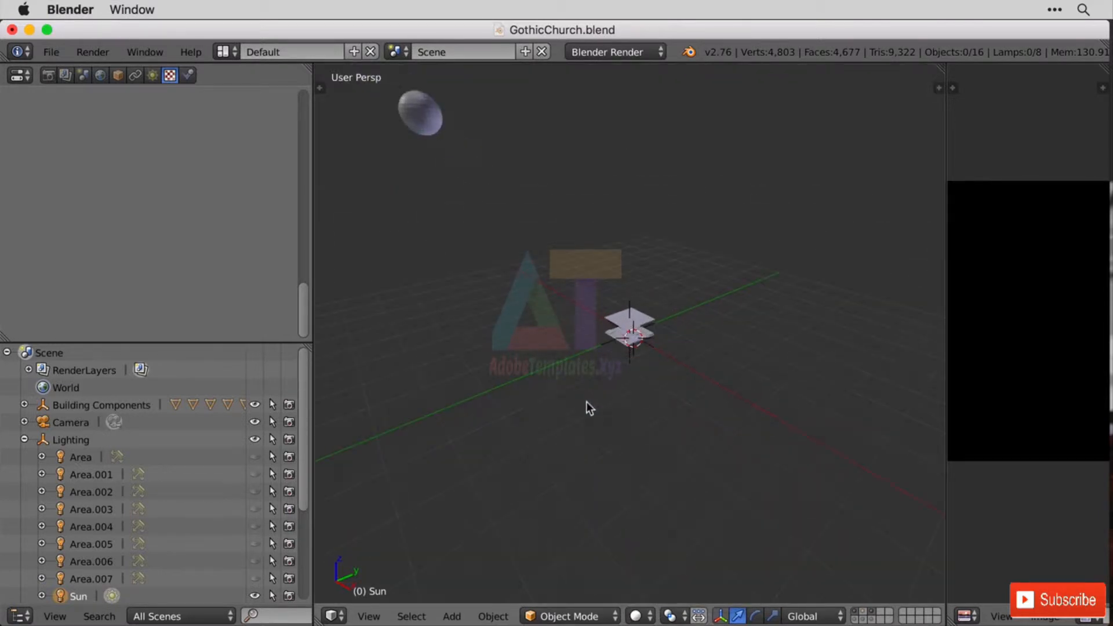
scroll(586, 401, "down", 6)
scroll(587, 399, "up", 5)
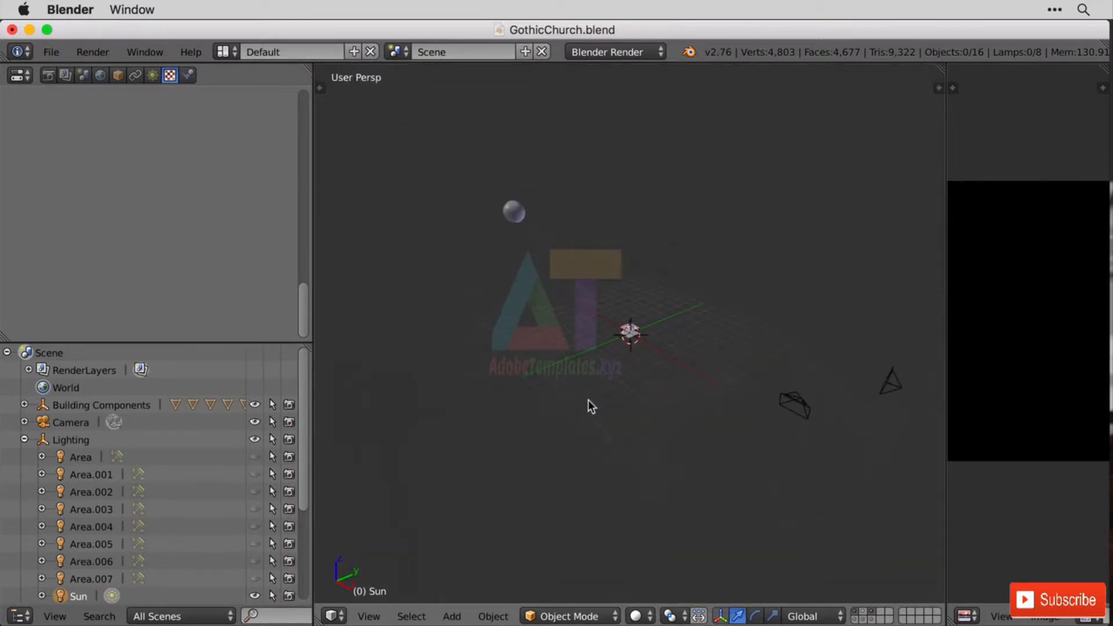
scroll(588, 400, "down", 1)
scroll(588, 399, "up", 1)
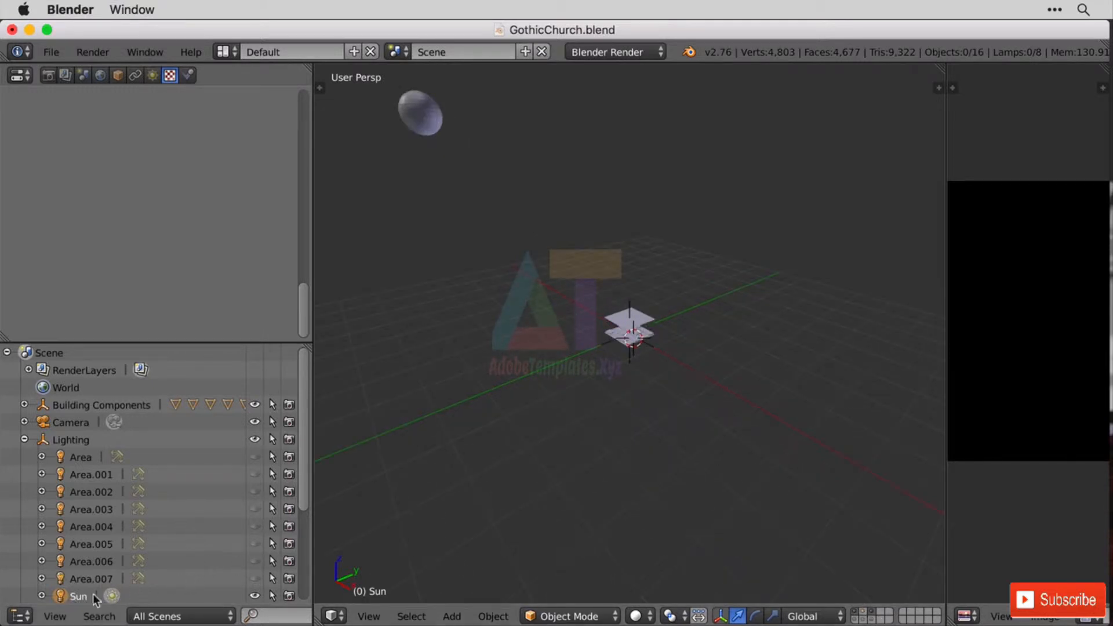
Step: Move the Sun lamp from the pillars' layer to the layer holding the two planes
left_click(862, 610)
scroll(676, 460, "down", 3)
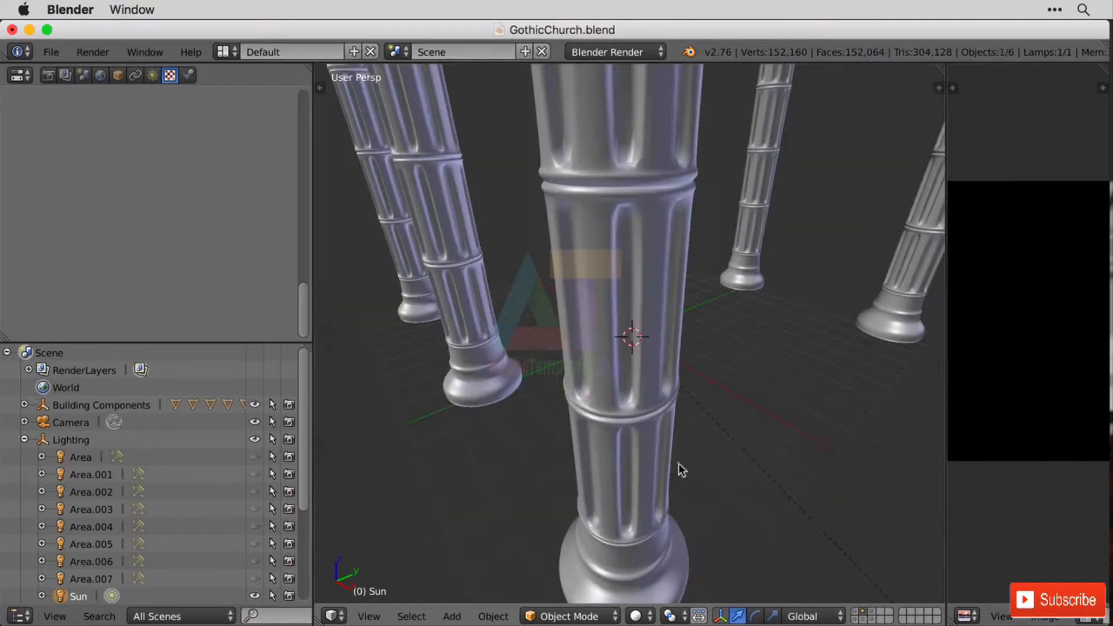
scroll(680, 464, "up", 4)
scroll(679, 464, "up", 1)
right_click(637, 340)
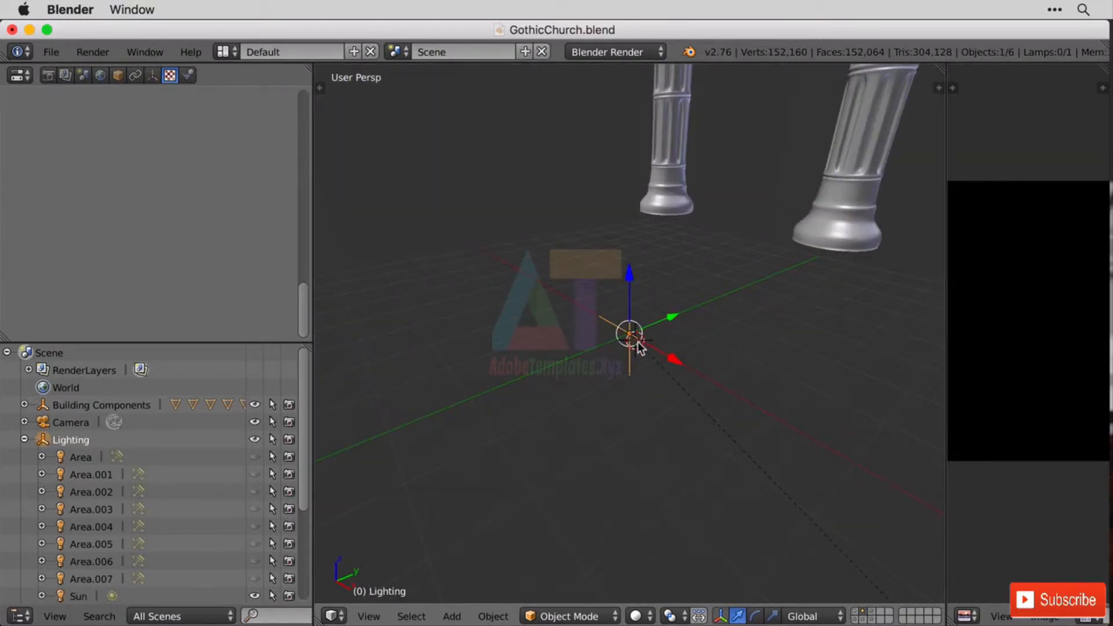
right_click(642, 350)
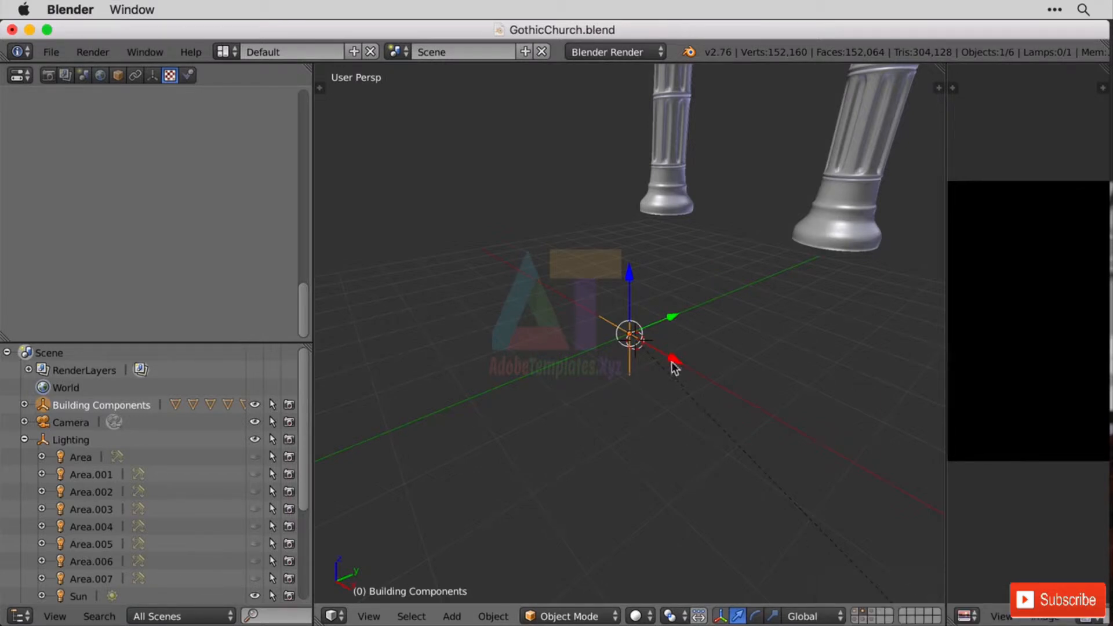
scroll(122, 539, "down", 3)
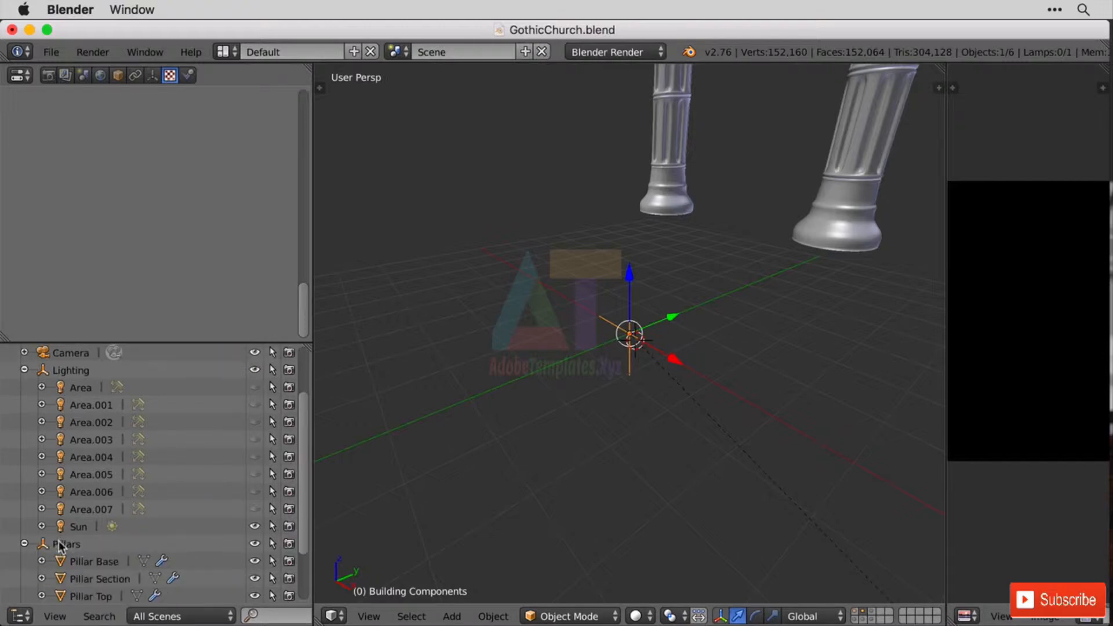
left_click(118, 526)
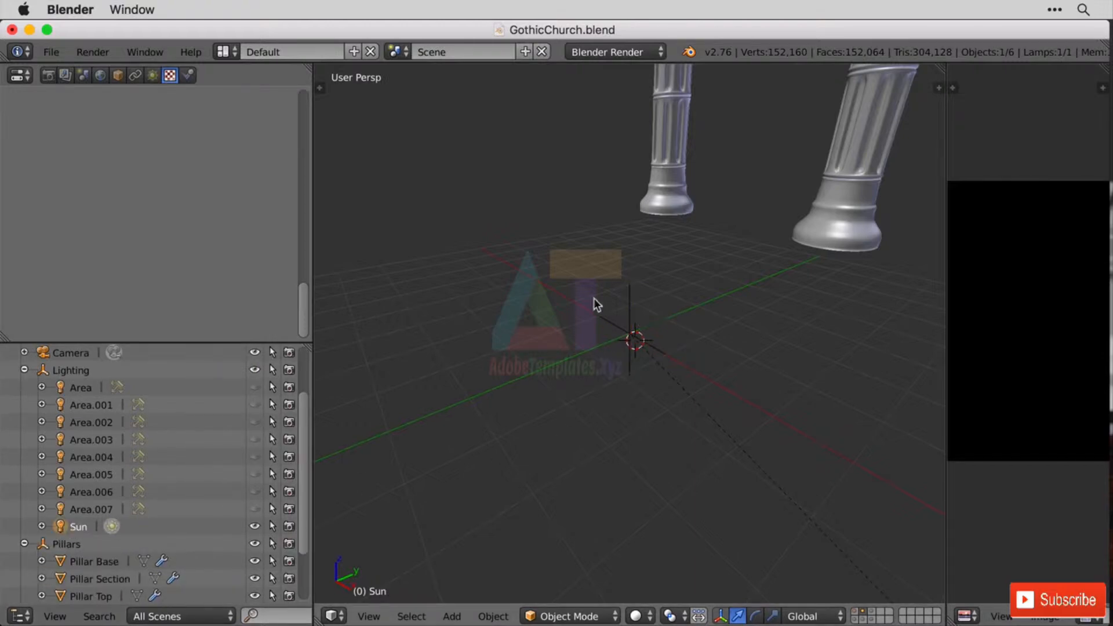
key("m")
Step: Make the lamps Area through Area.007 visible again and display the layer with the planes
left_click_drag(255, 387, 256, 514)
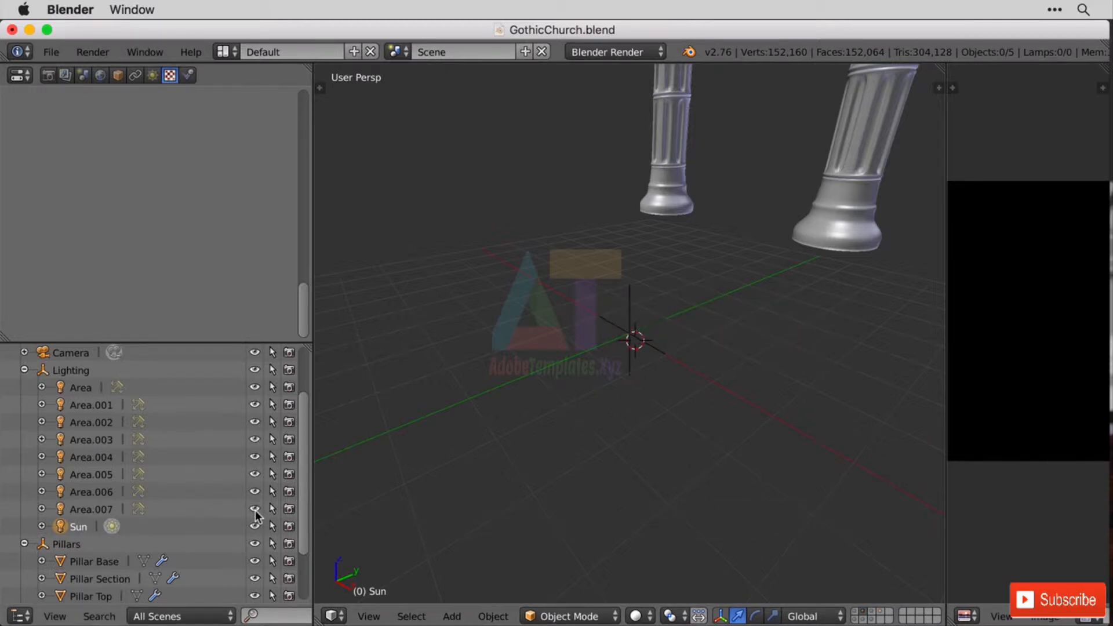
left_click(871, 613)
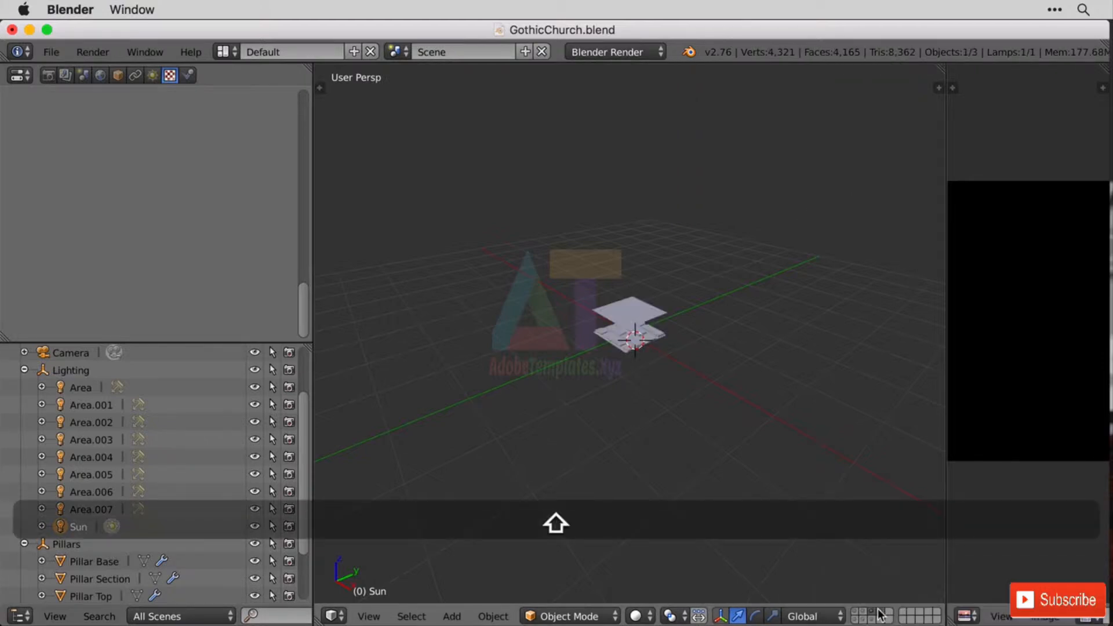
left_click(879, 613, "shift")
Step: Inspect the displaced plane's brick relief up close and from another angle in Rendered shading
left_click(637, 616)
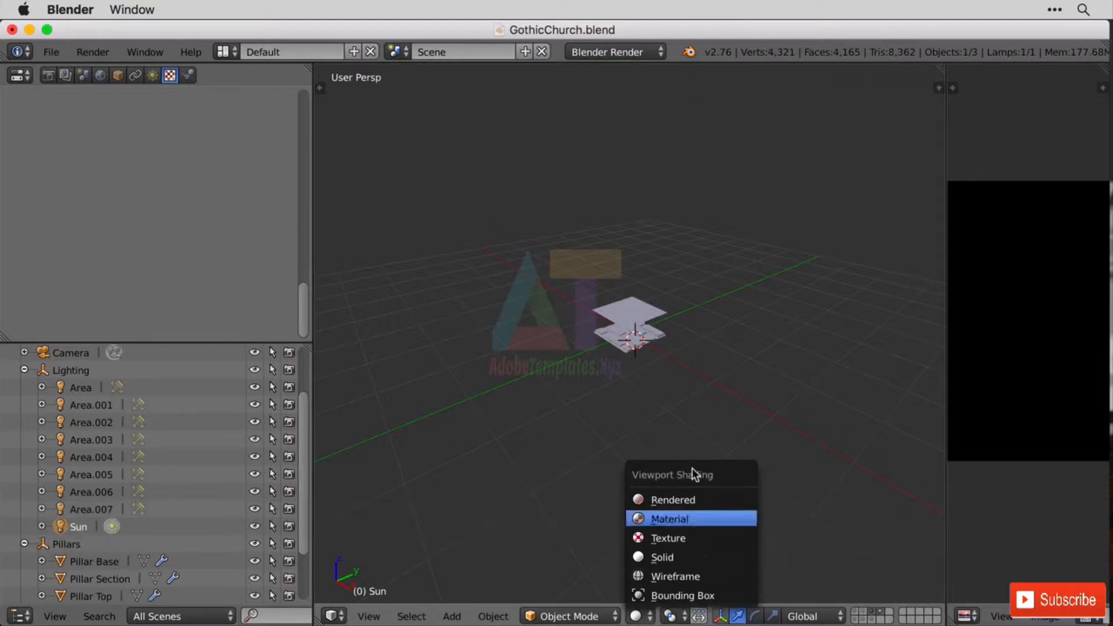
left_click(689, 499)
scroll(658, 251, "up", 7)
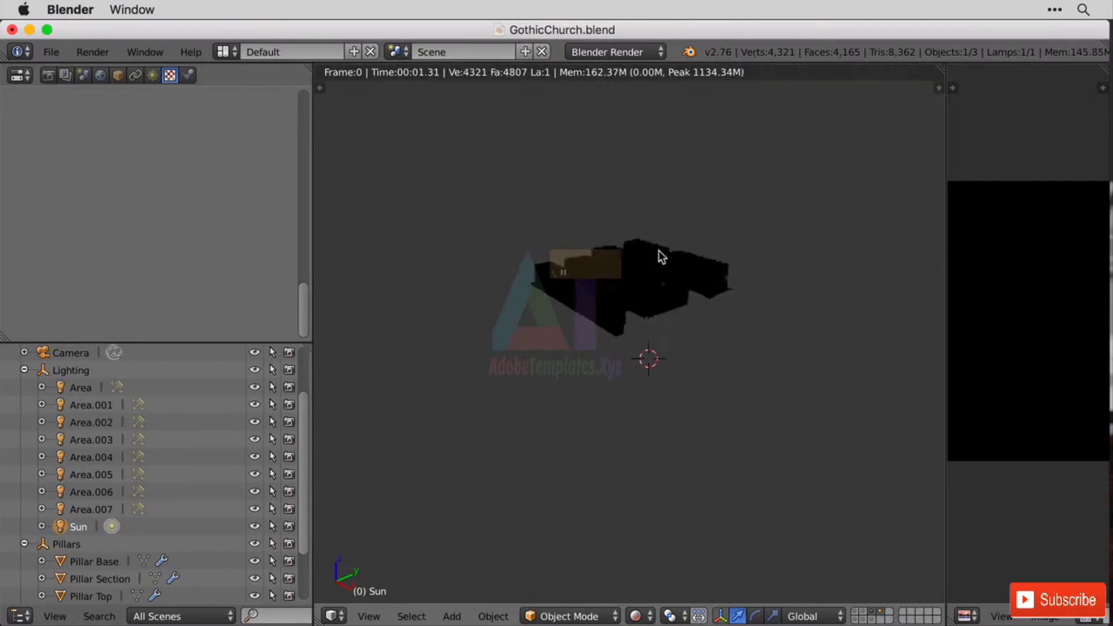
mouse_move(647, 307)
middle_mouse_down()
mouse_move(663, 339)
mouse_move(647, 305)
middle_mouse_up()
key("KP_Decimal")
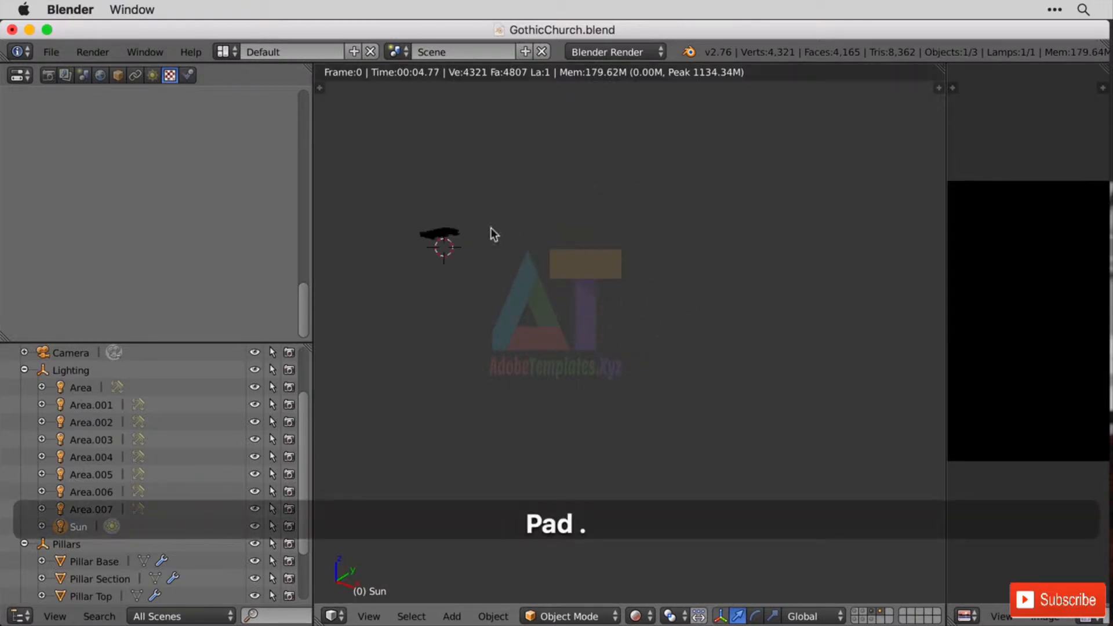
right_click(455, 232)
key("KP_Decimal")
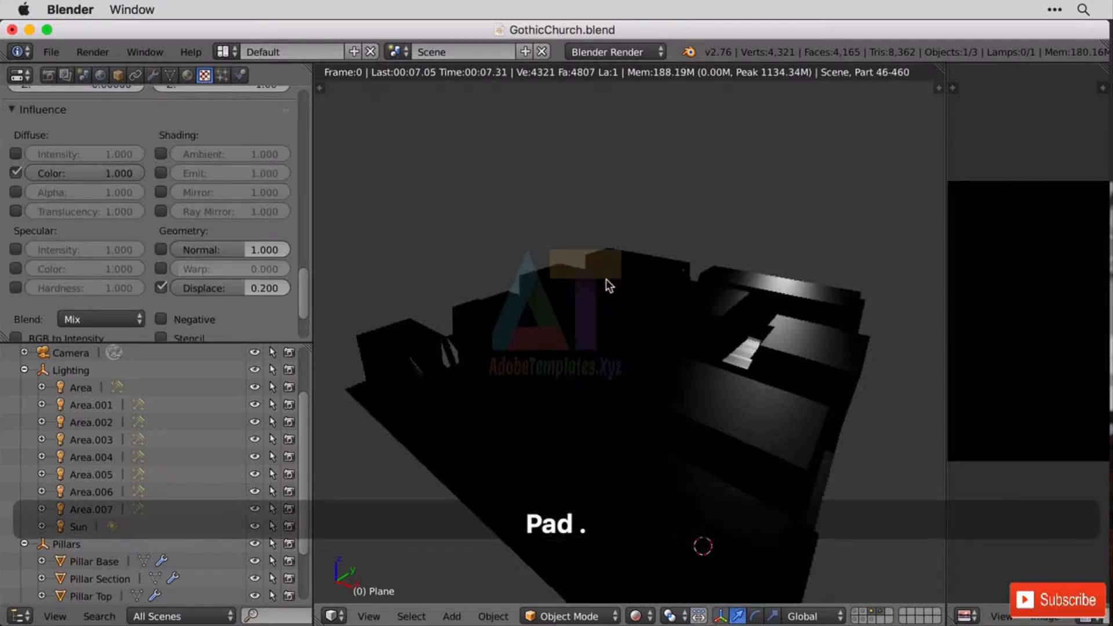
middle_click_drag(626, 300, 704, 321)
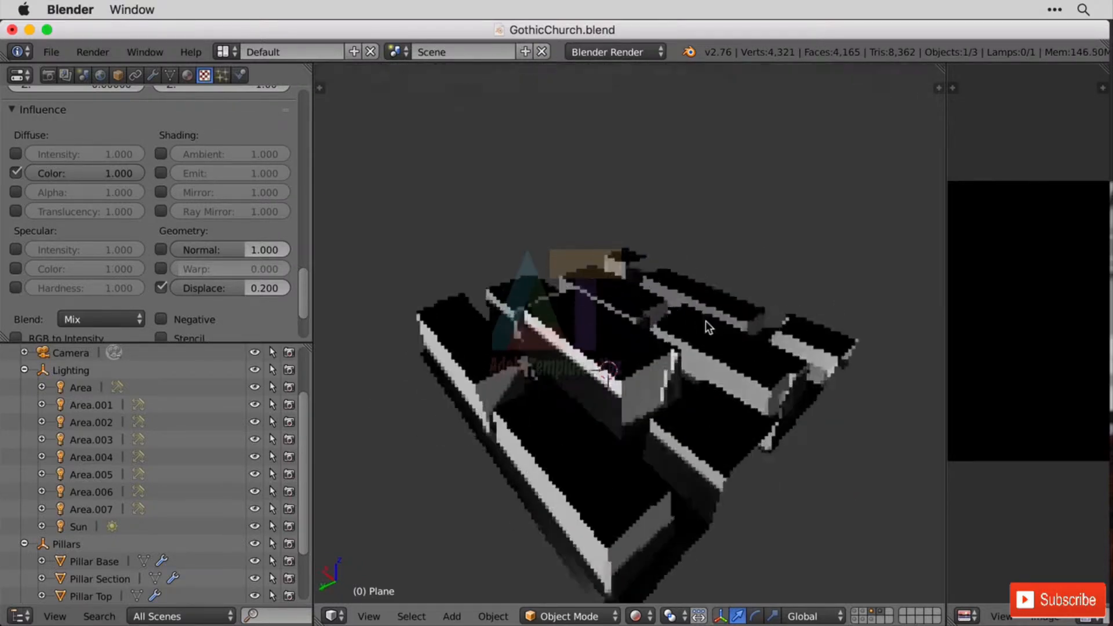
scroll(705, 321, "up", 5)
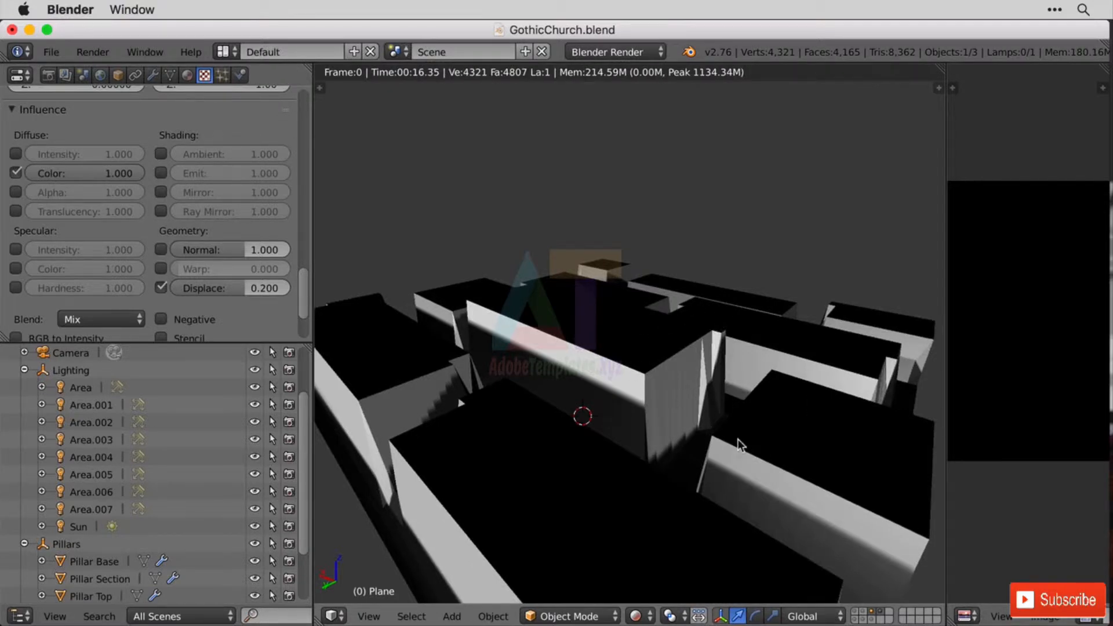
scroll(737, 439, "down", 8)
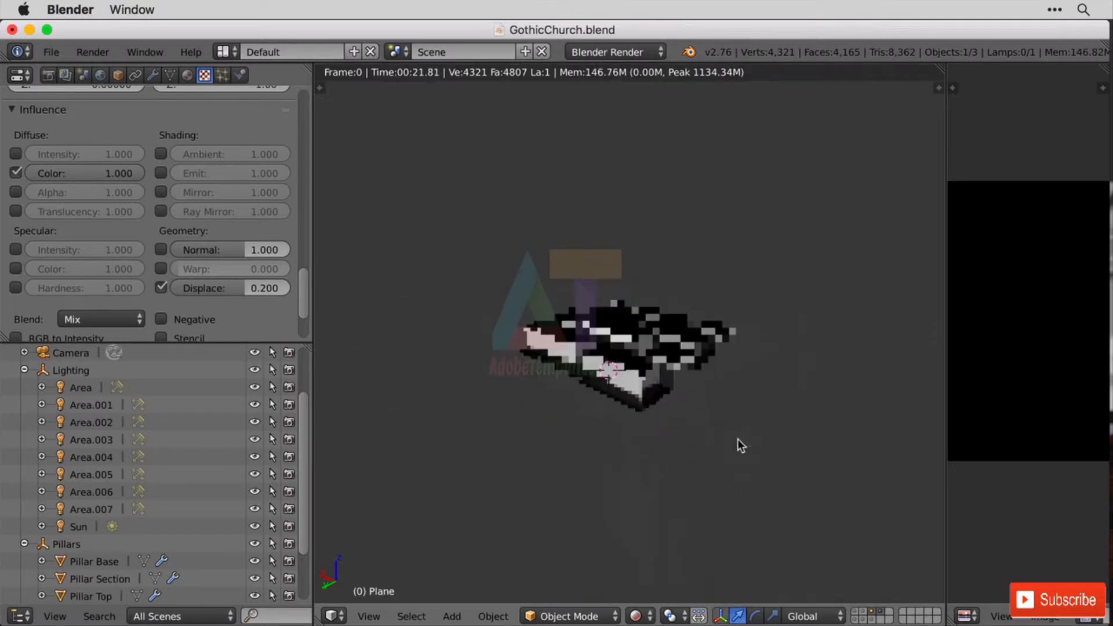
Step: Switch to Solid shading and rotate the Sun lamp so it shines down toward the planes
left_click(639, 614)
left_click(681, 558)
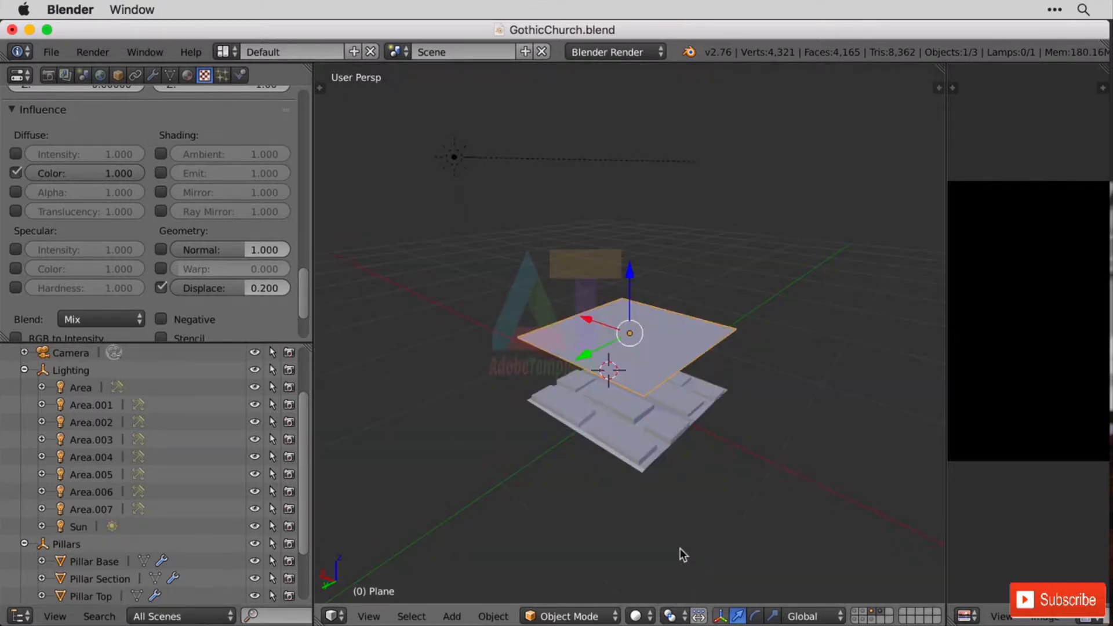
right_click(454, 157)
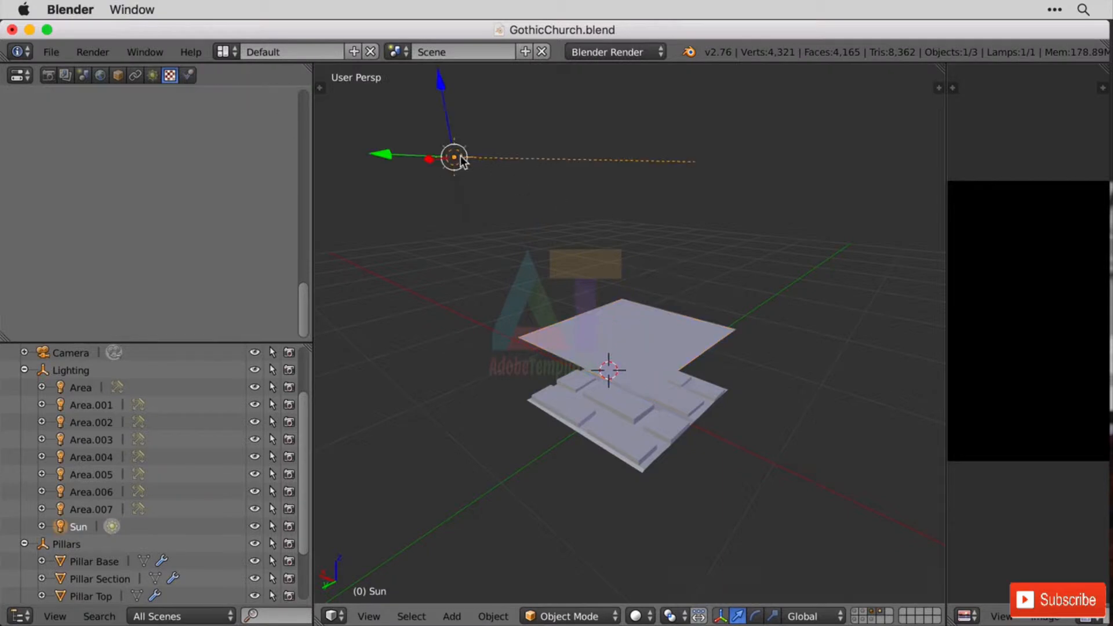
key("r")
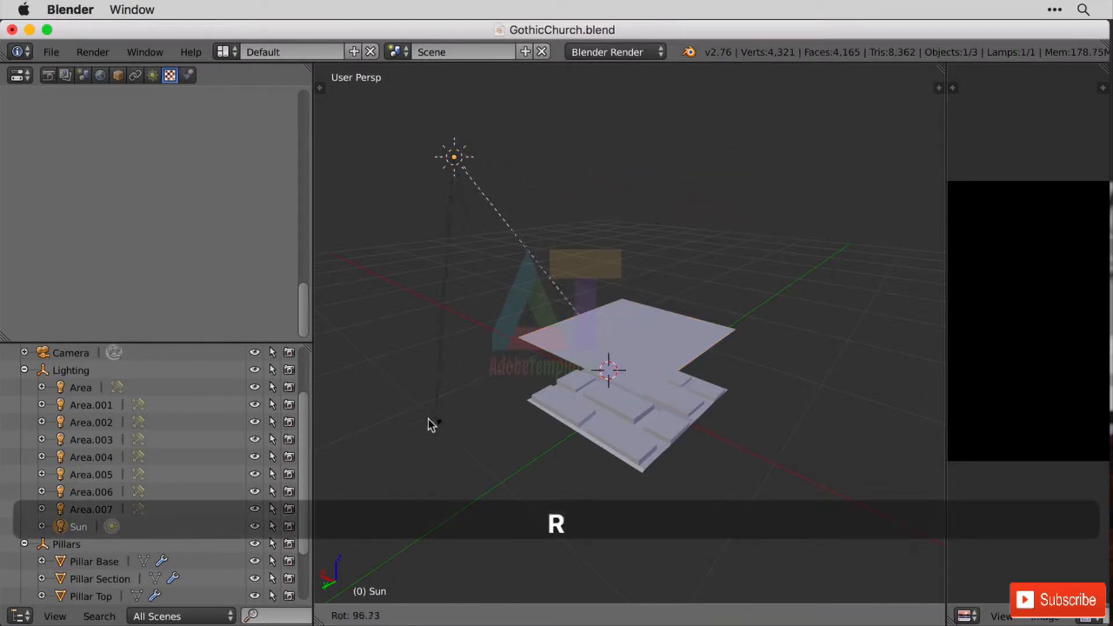
left_click(332, 399)
Step: Check the displaced plane under the rotated Sun lamp in Rendered shading, framing it from a low angle
left_click(636, 613)
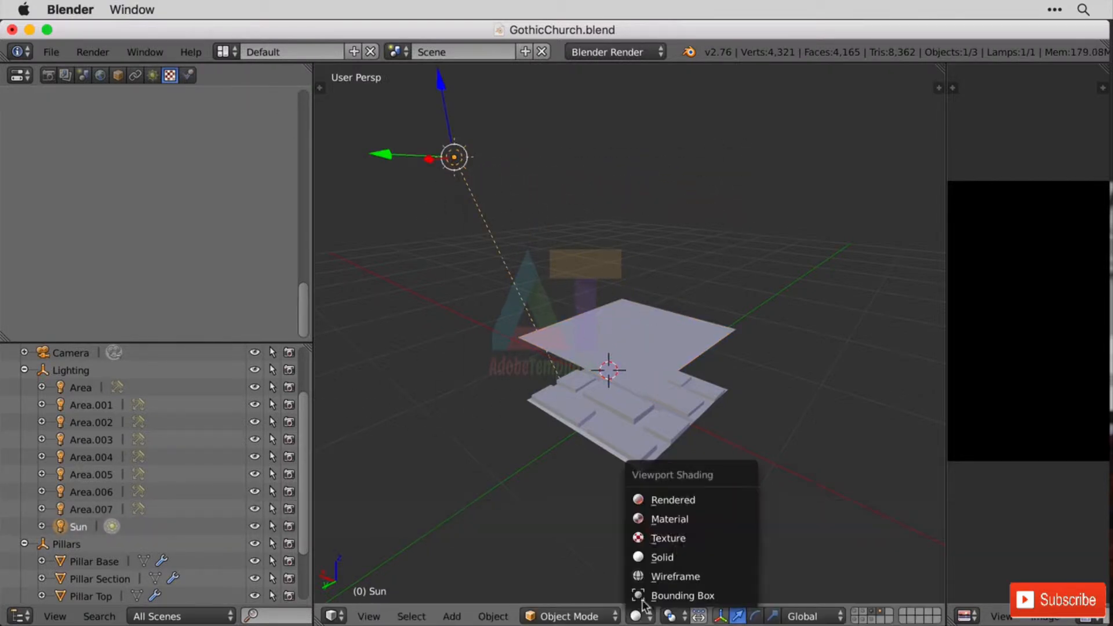
left_click(687, 496)
scroll(695, 319, "up", 5)
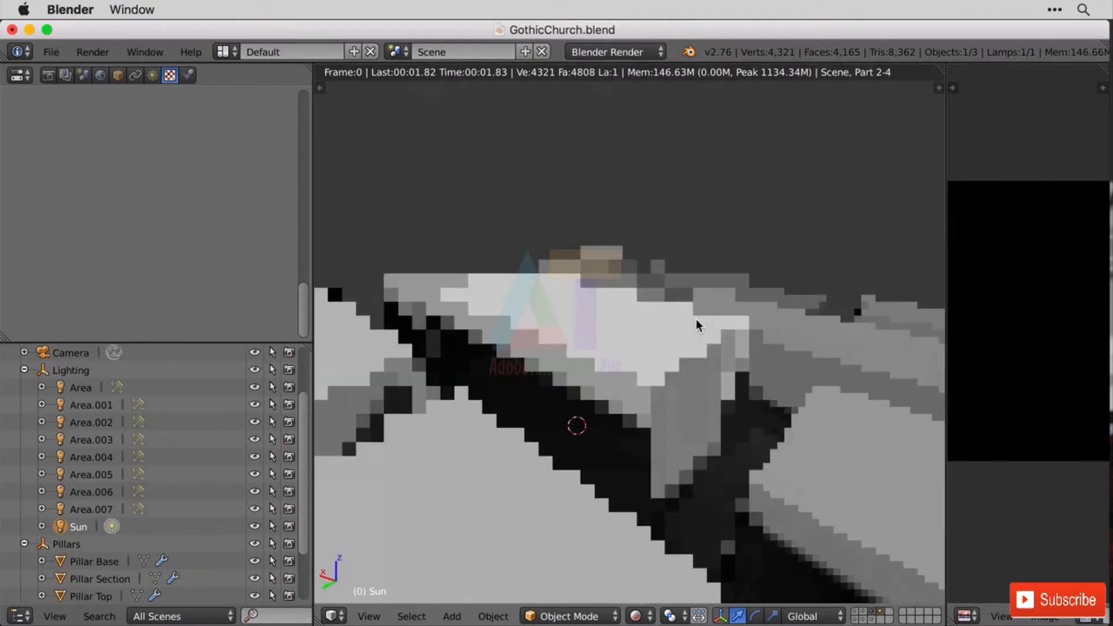
scroll(754, 394, "down", 10)
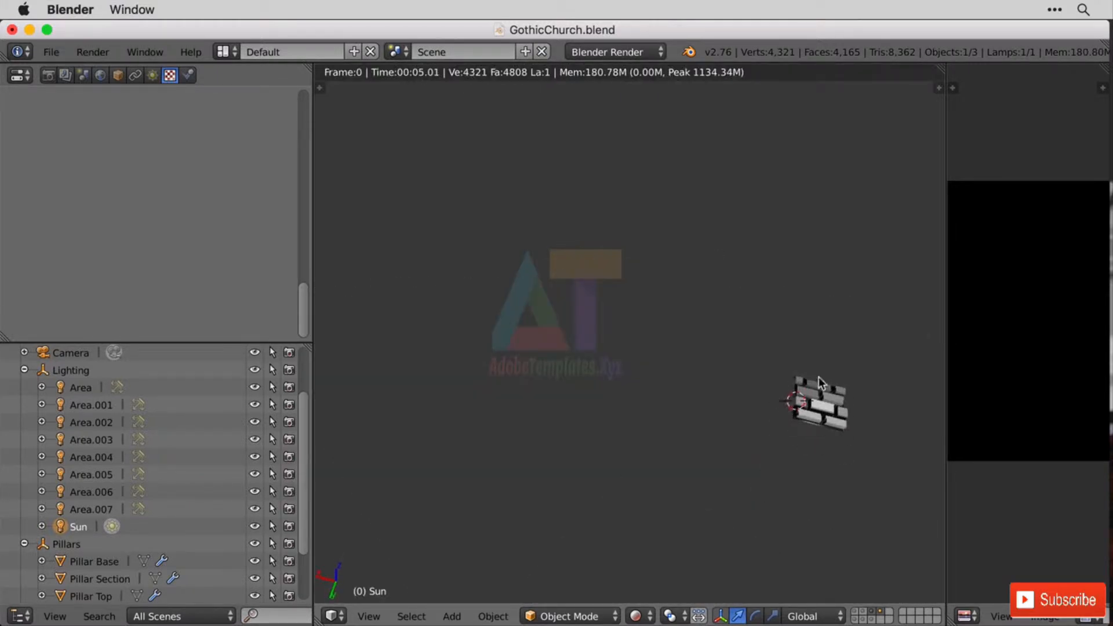
right_click(831, 409)
key("KP_Decimal")
middle_click_drag(747, 377, 682, 391)
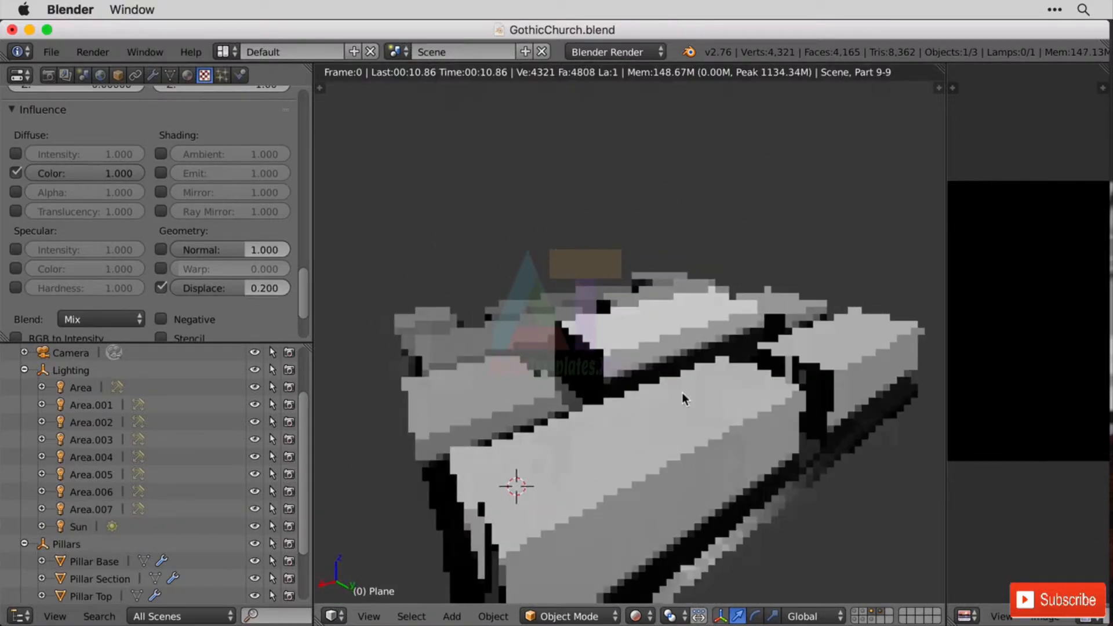
Step: Try inverting the brick relief by setting the texture's Displace influence to -0.1
left_click(260, 288)
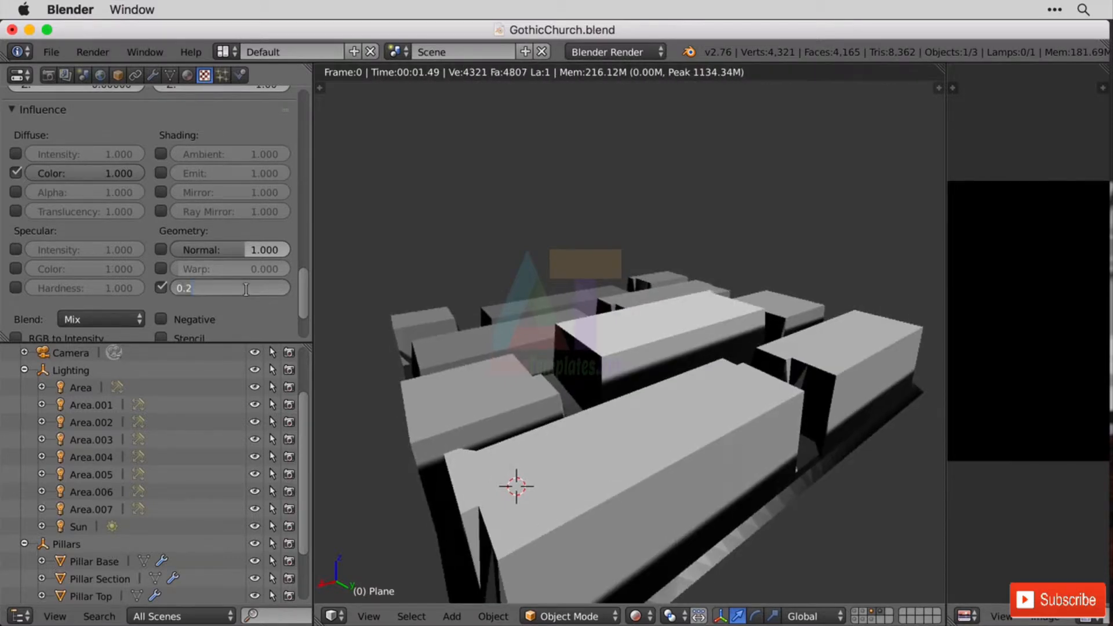
key("BackSpace")
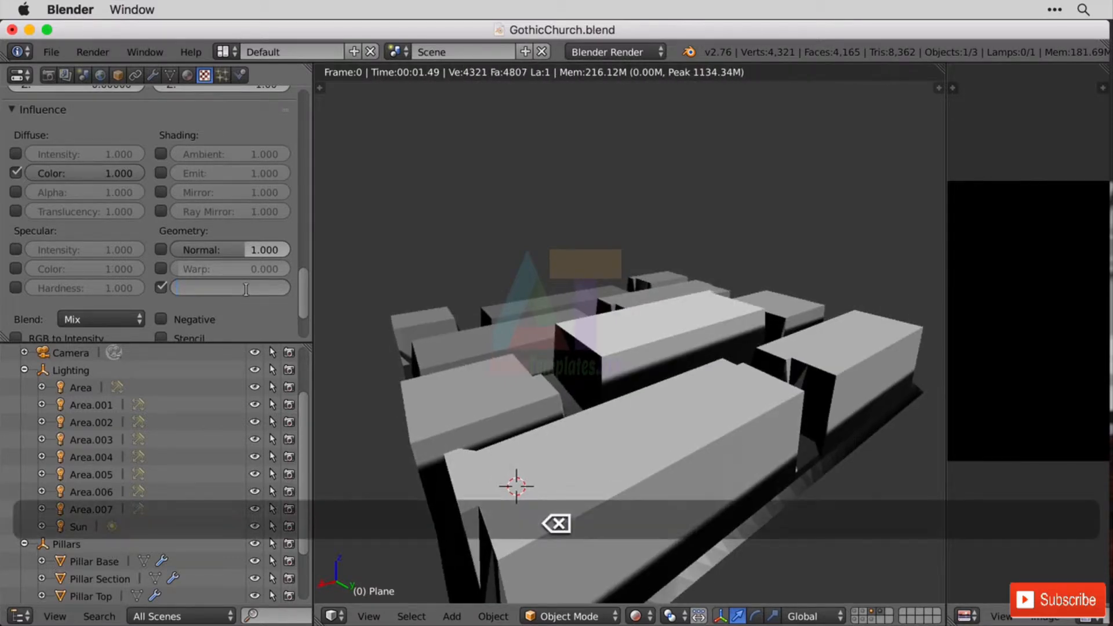
type(".1")
key("Return")
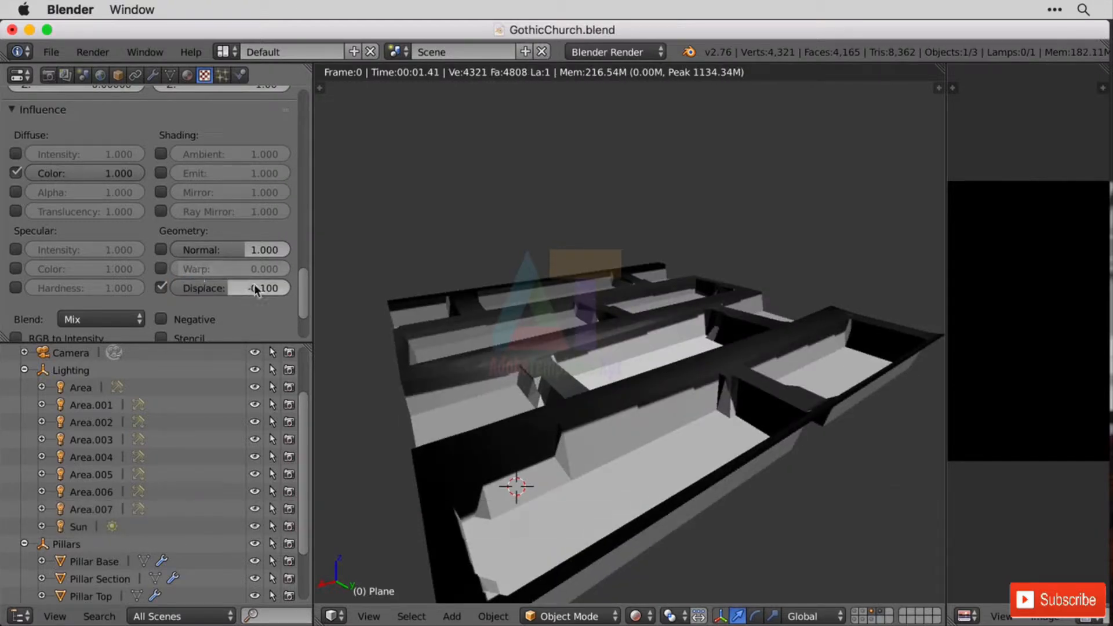
Step: Set the texture's Displace influence to 1 and inspect the exaggerated brick relief from the side and from above
left_click(254, 288)
type("1")
key("Return")
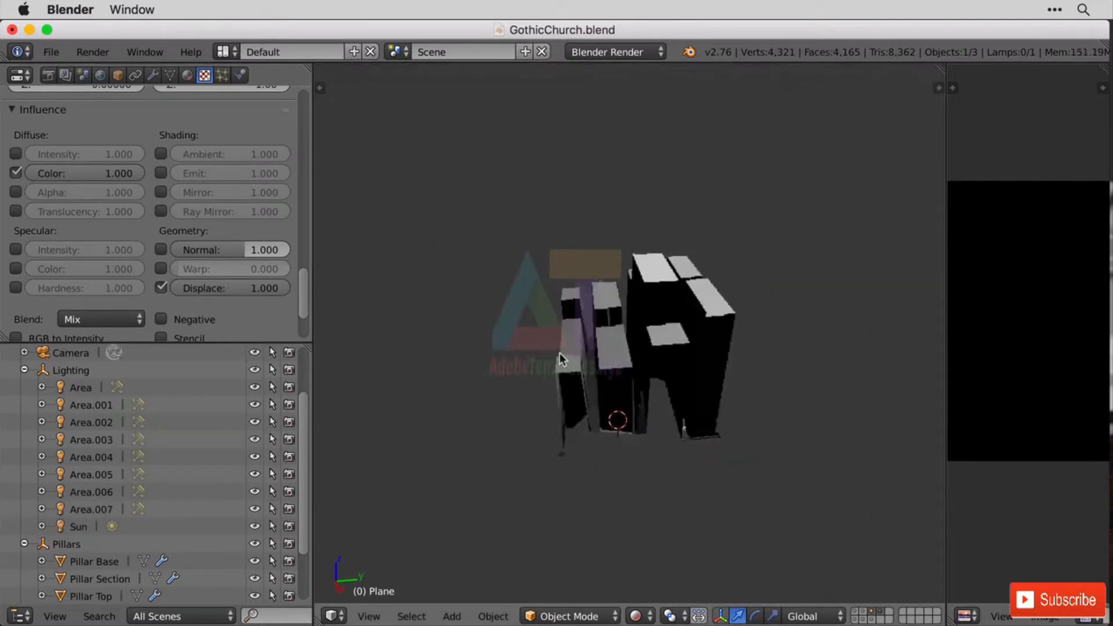
scroll(656, 349, "up", 2)
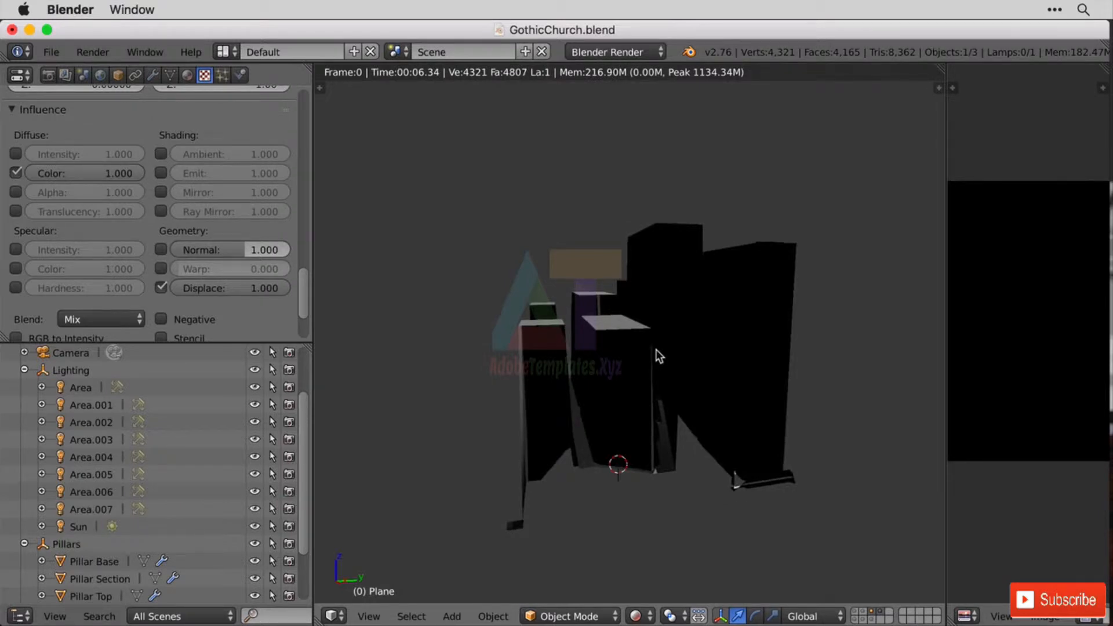
middle_click_drag(791, 284, 710, 373)
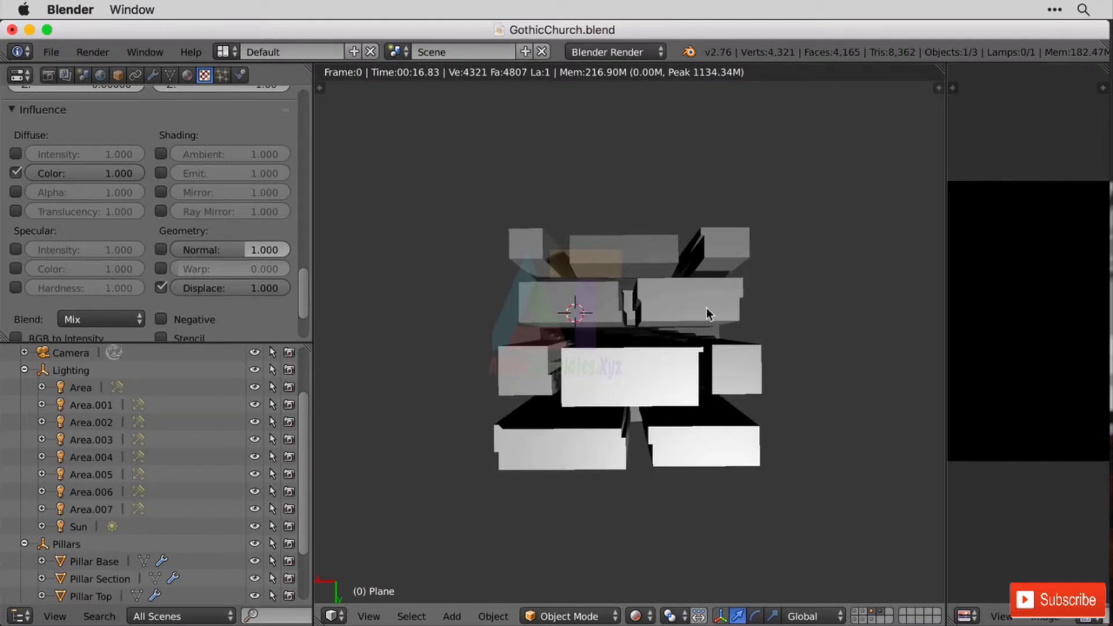
key("KP_7")
scroll(700, 311, "up", 3)
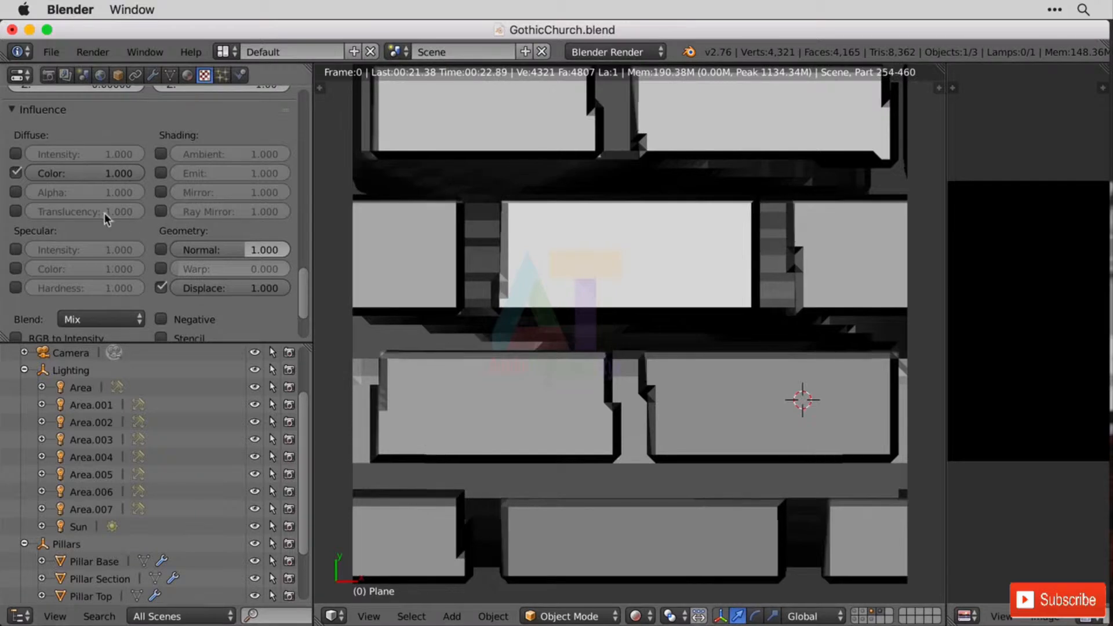
Step: Turn off the texture's diffuse Color influence and check the displaced bricks in Rendered shading from the side
left_click(16, 172)
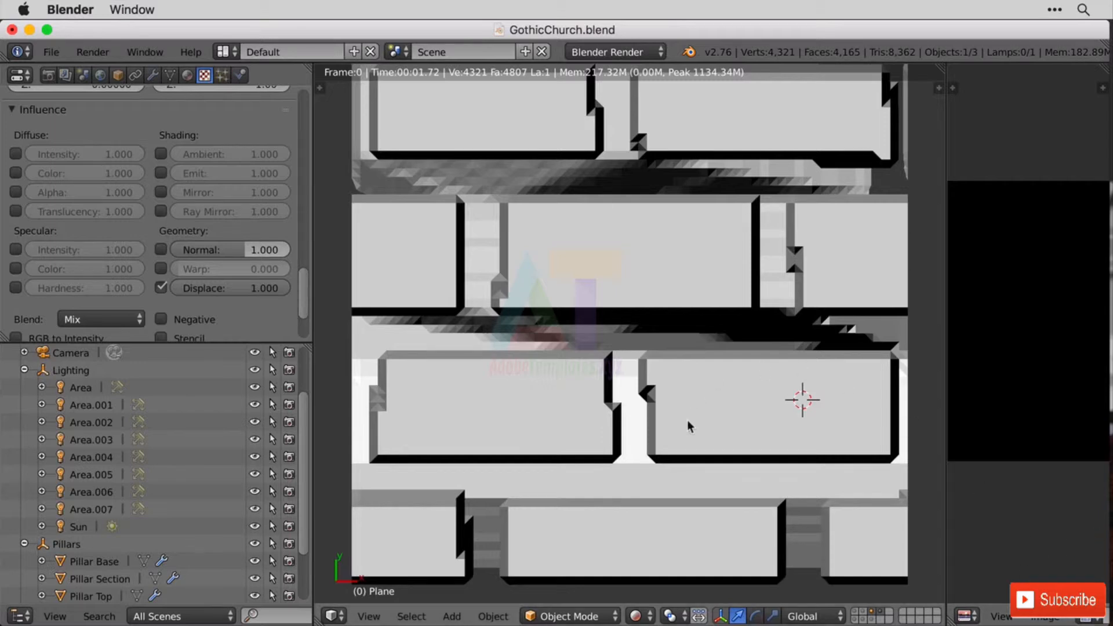
scroll(711, 328, "down", 3)
middle_click_drag(712, 328, 749, 308)
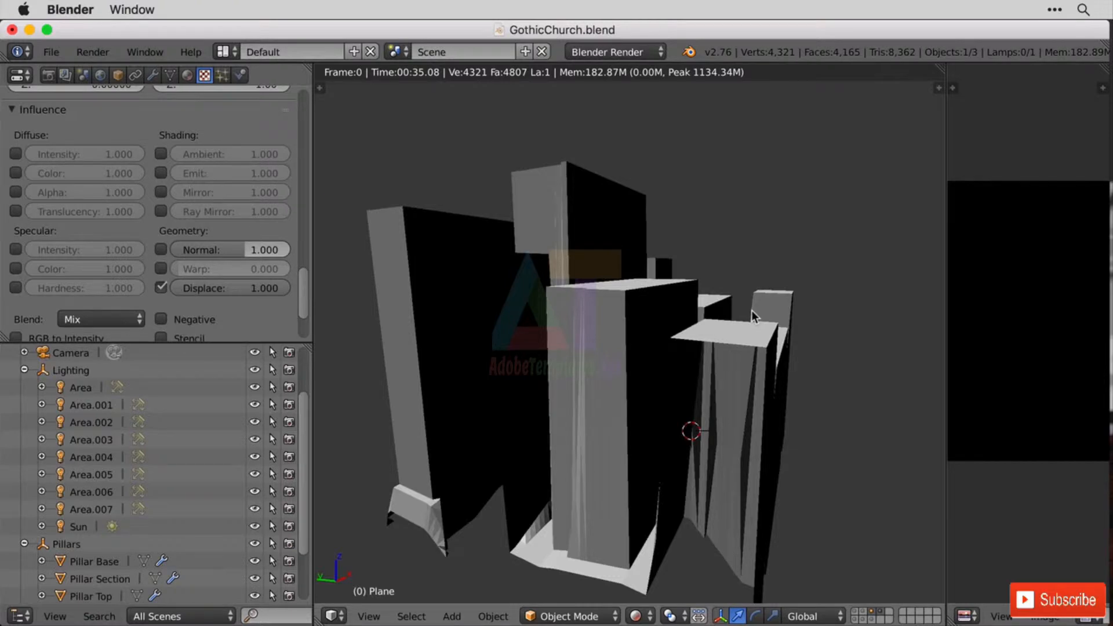
Step: Switch the viewport to Solid shading and add a Displace modifier to the subdivided plane
left_click(639, 616)
left_click(642, 616)
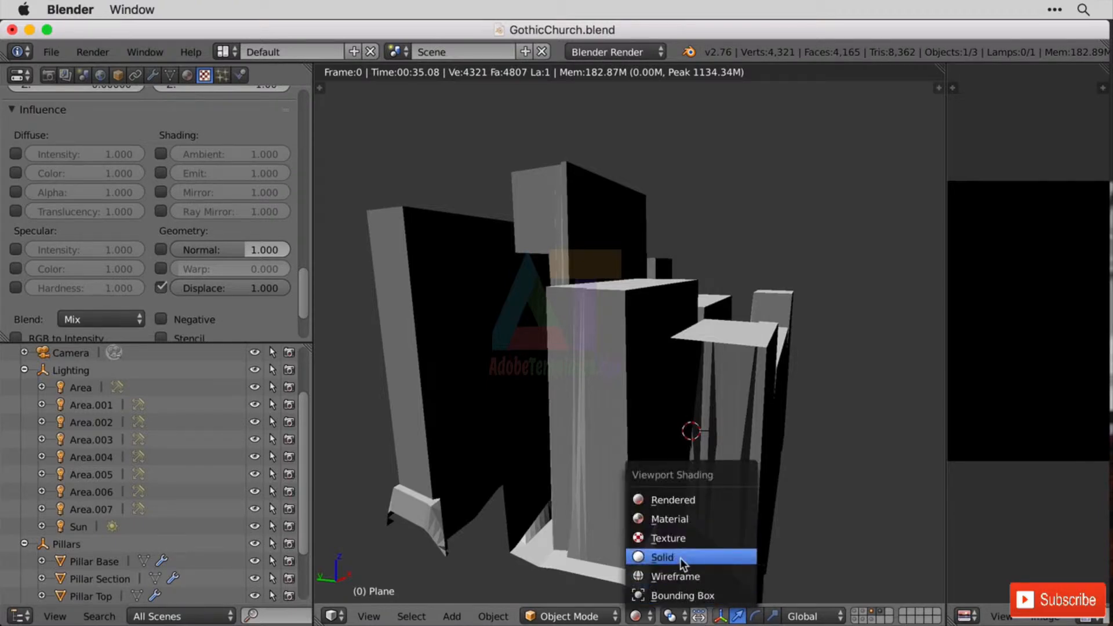
left_click(679, 558)
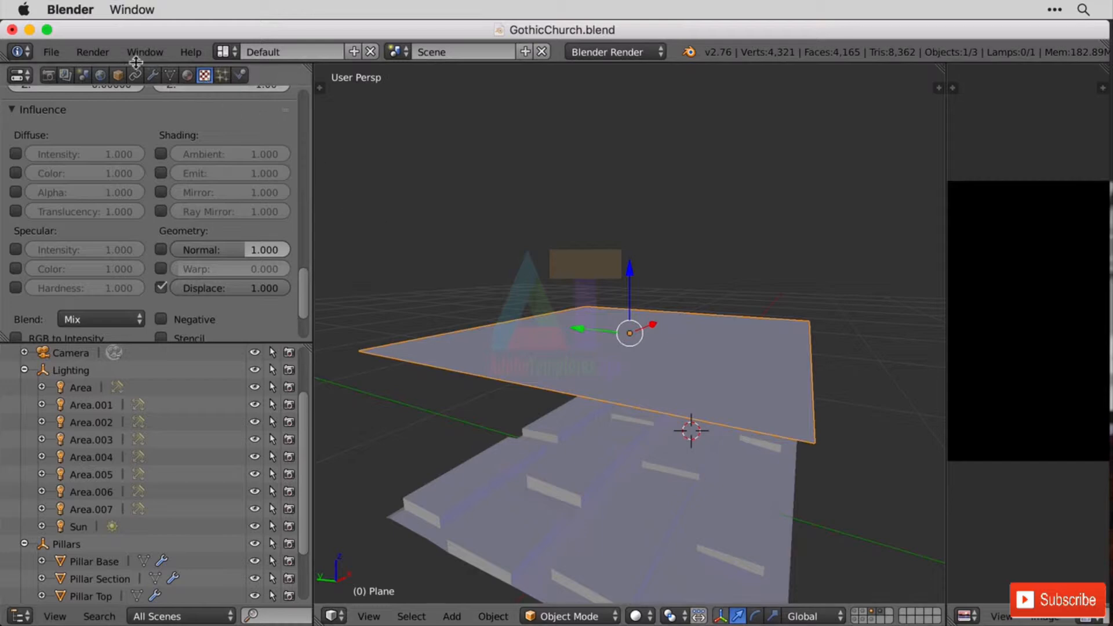
left_click(152, 76)
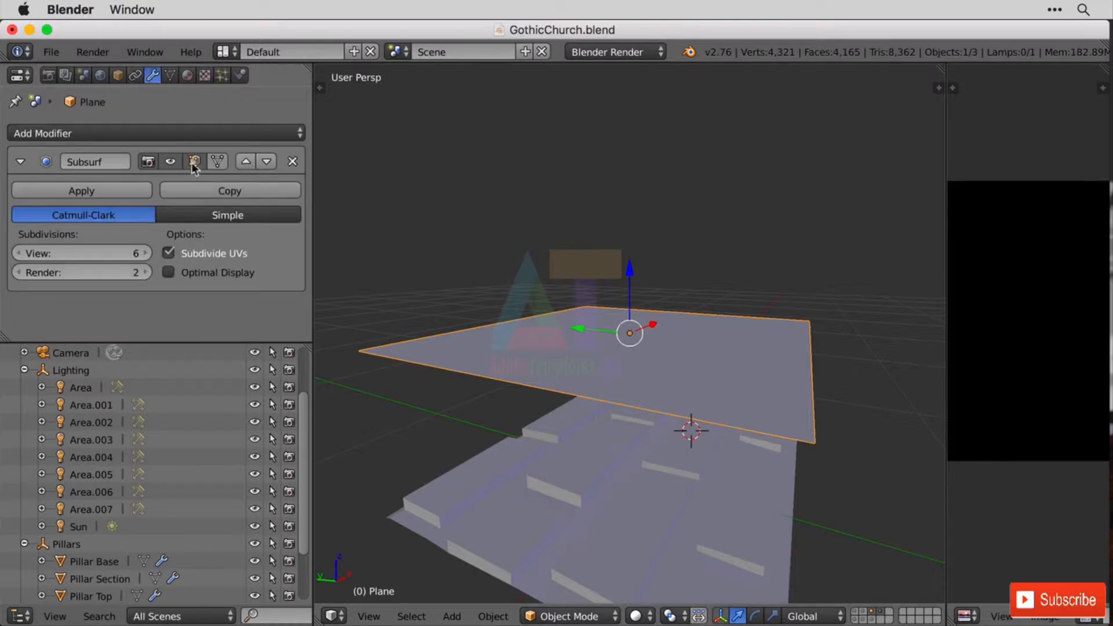
left_click(106, 130)
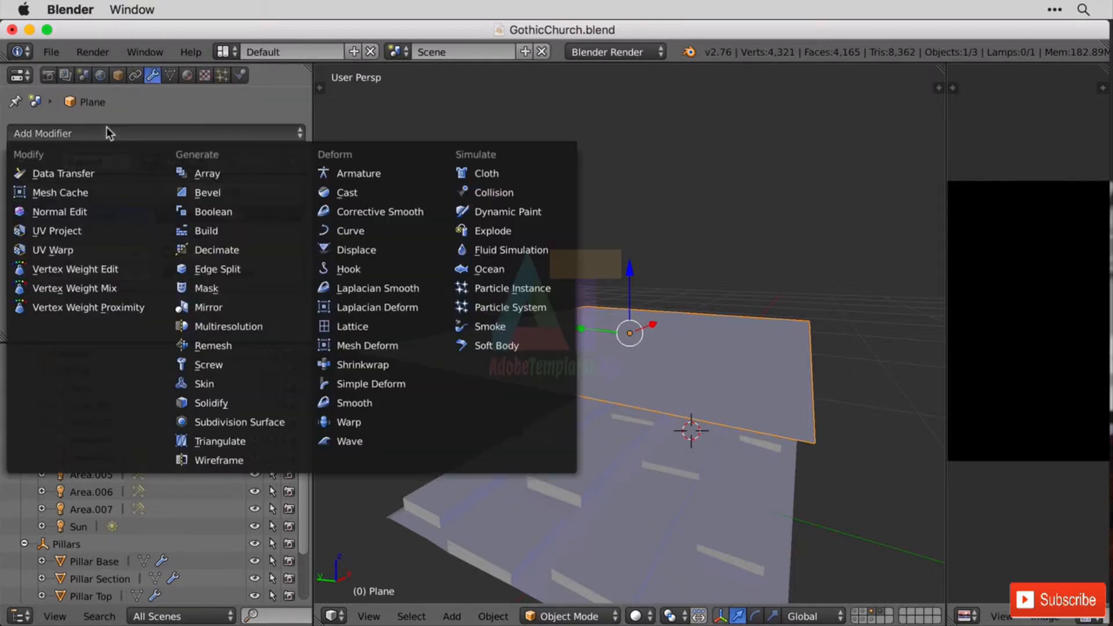
left_click(378, 255)
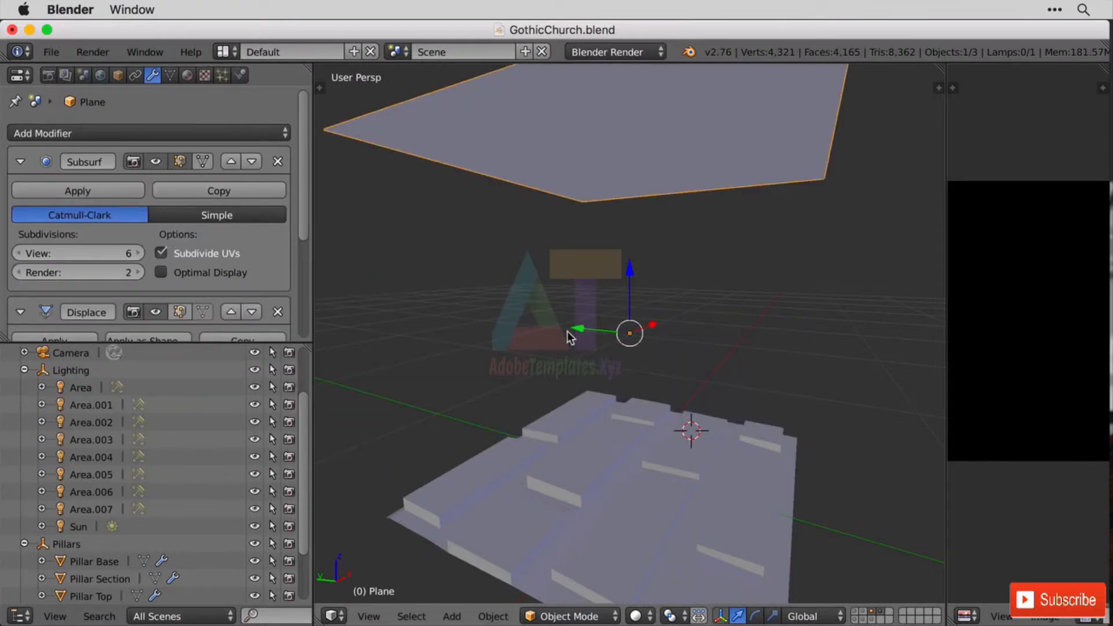
Step: Enlarge the modifier settings area in height and width and collapse the Subsurf modifier
scroll(606, 342, "down", 4)
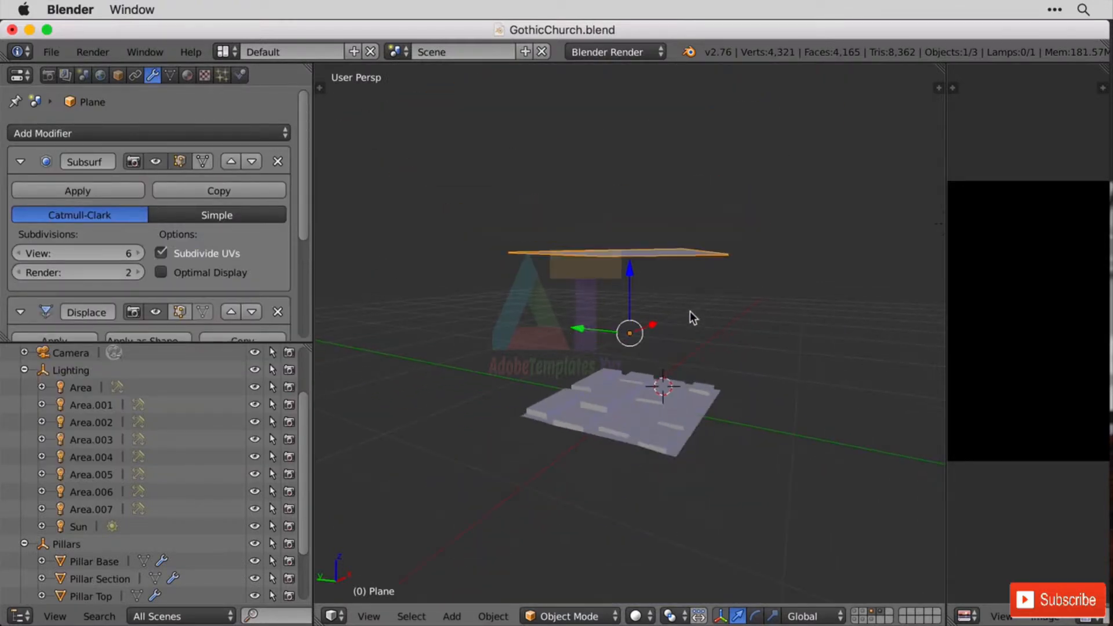
middle_click_drag(689, 311, 695, 247)
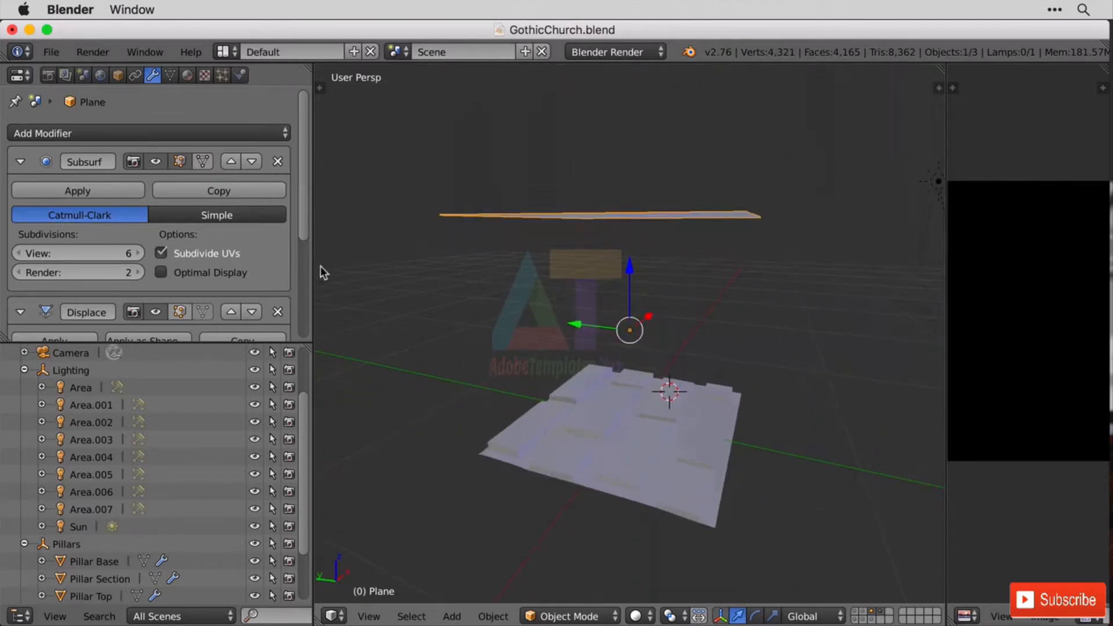
left_click_drag(295, 342, 298, 454)
left_click_drag(313, 280, 411, 282)
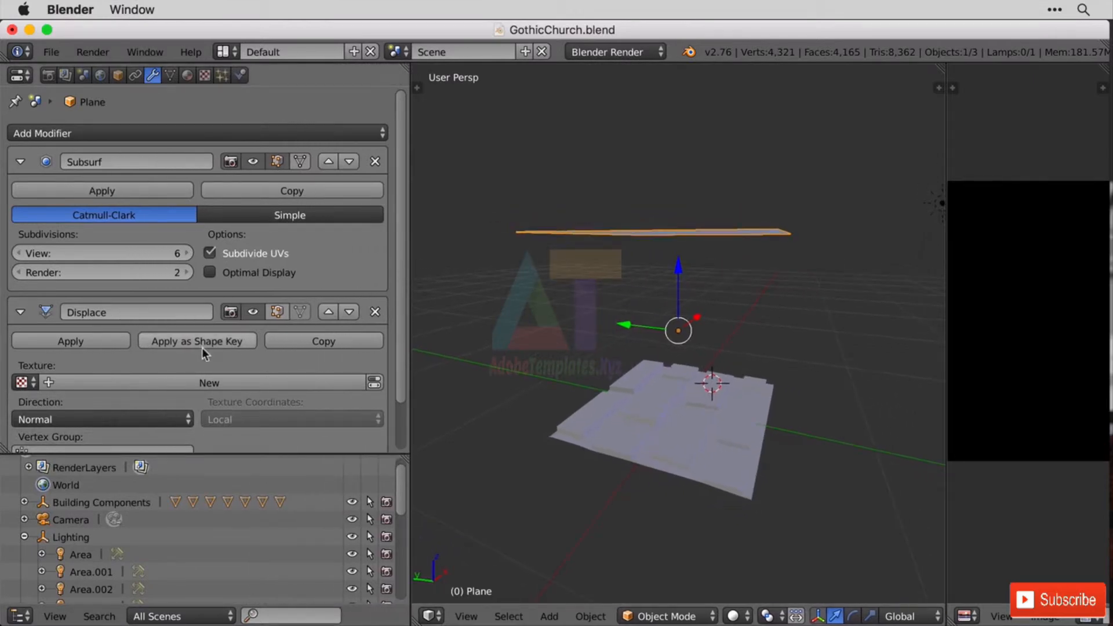
left_click(20, 161)
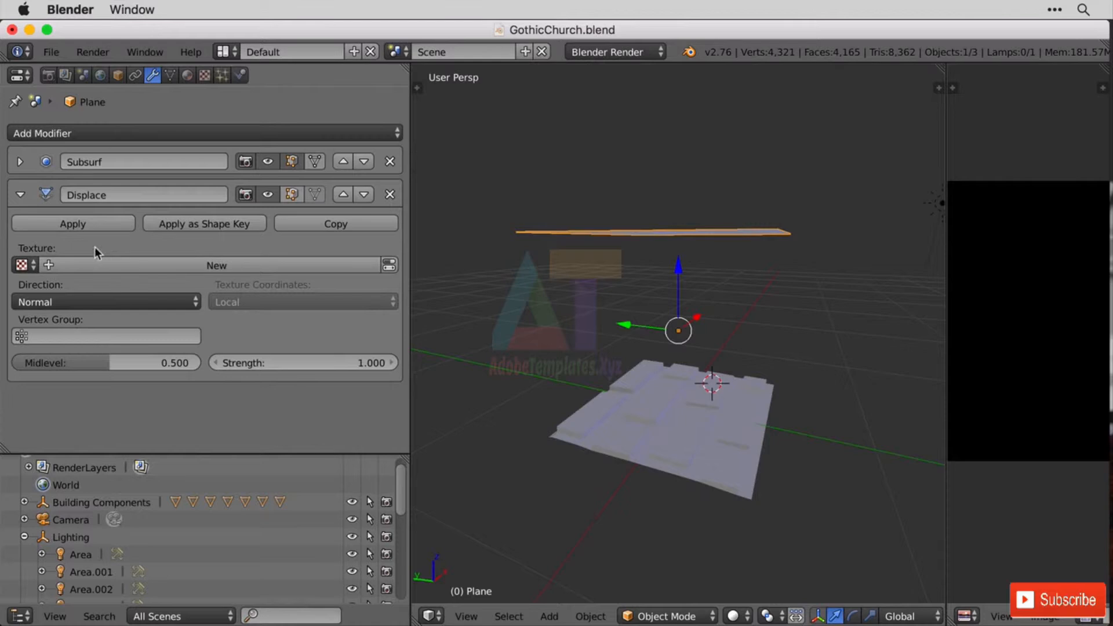
Step: Assign the existing brick texture named Texture to the Displace modifier and view the plane from above
left_click(32, 265)
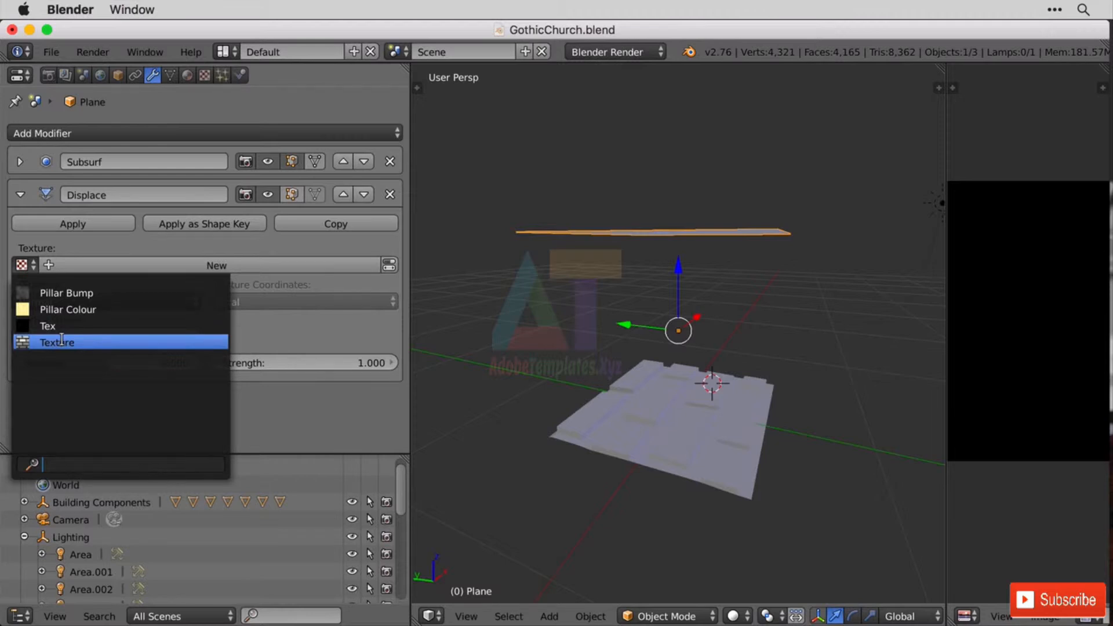
left_click(96, 340)
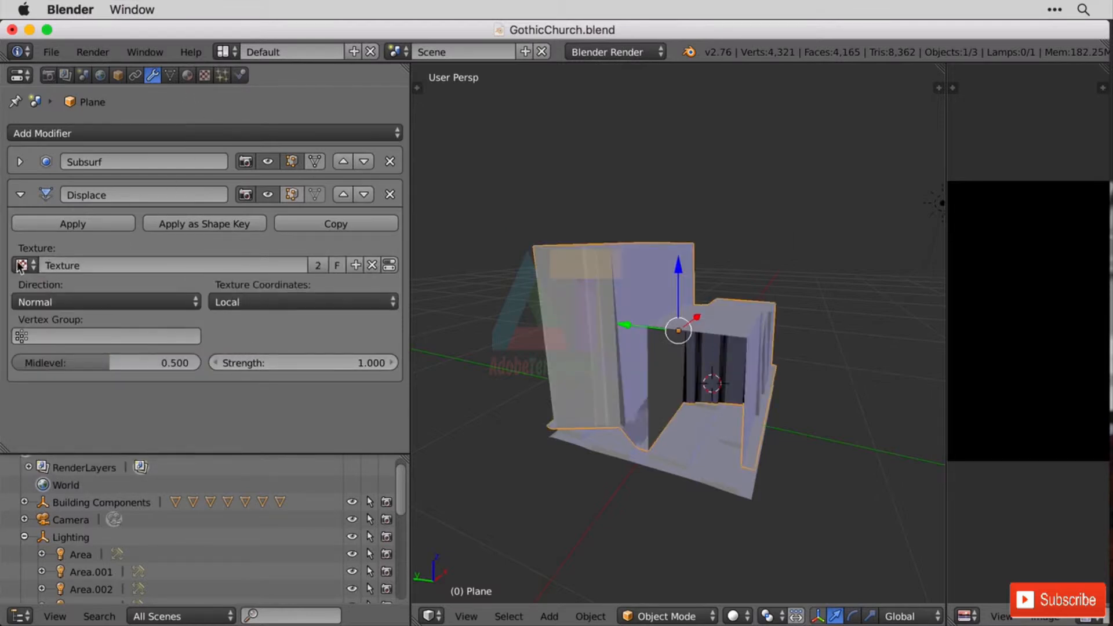
middle_click_drag(727, 363, 576, 369)
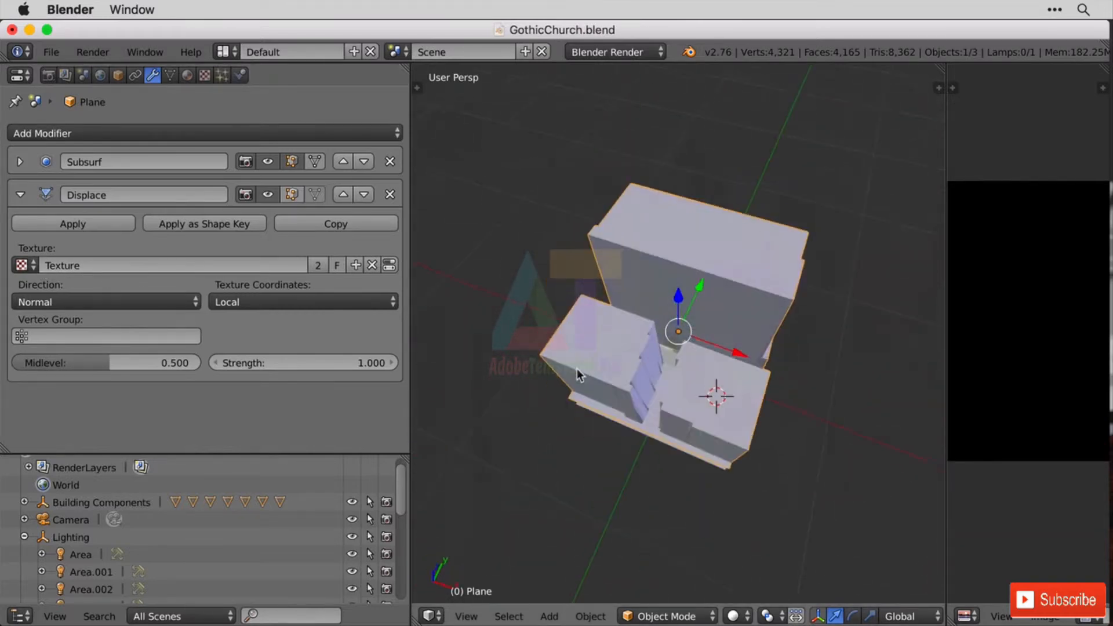
Step: Try Global and Object texture coordinates for the Displace modifier
left_click(327, 298)
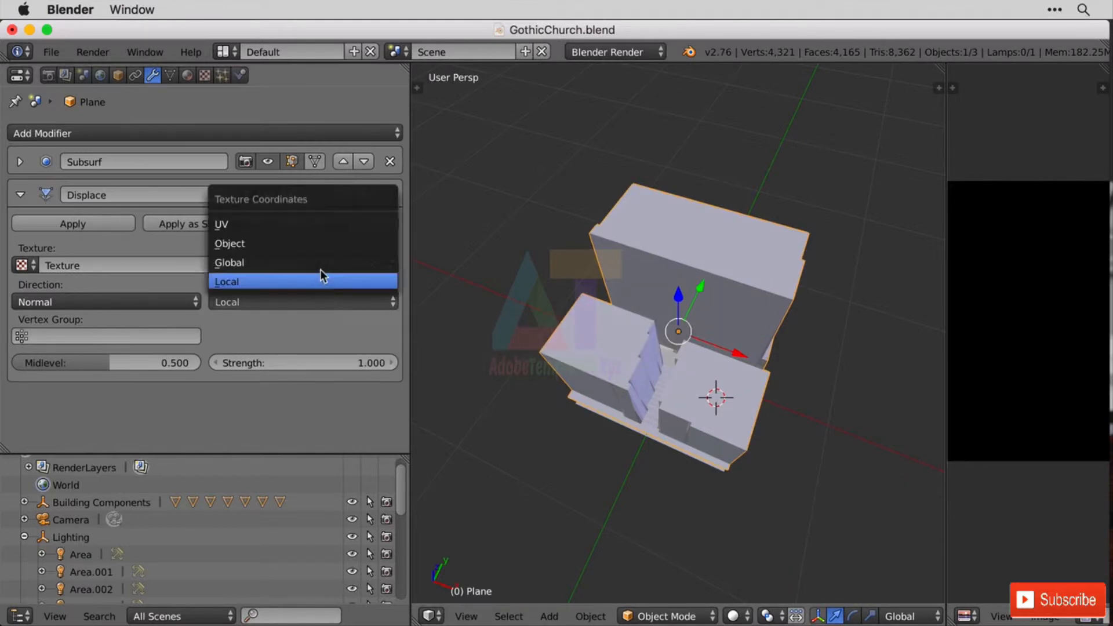
left_click(319, 263)
left_click(339, 301)
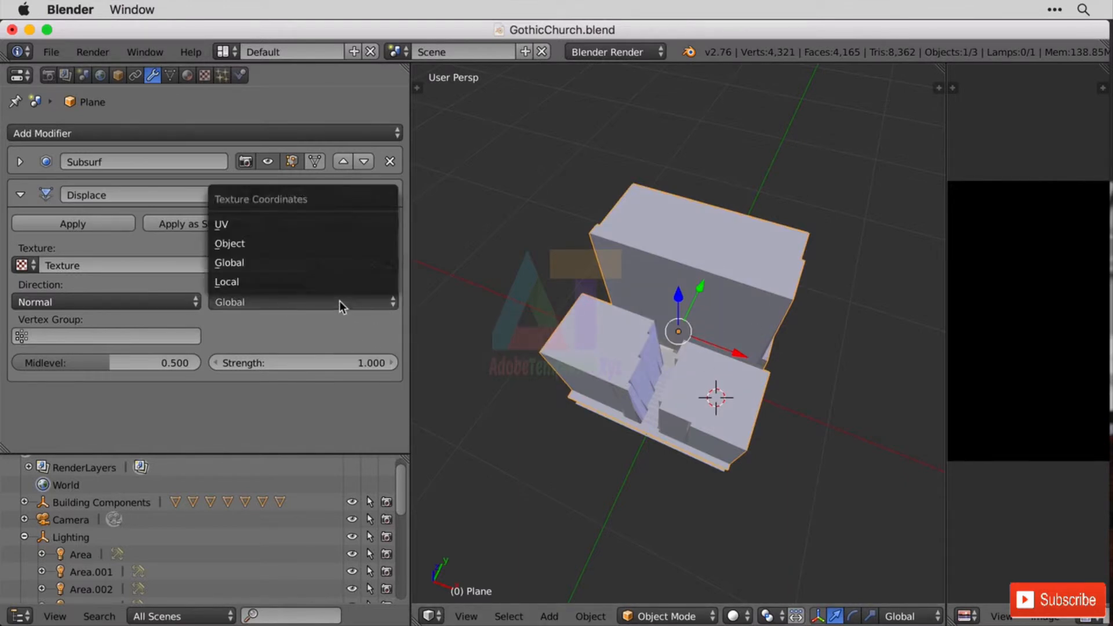
left_click(291, 242)
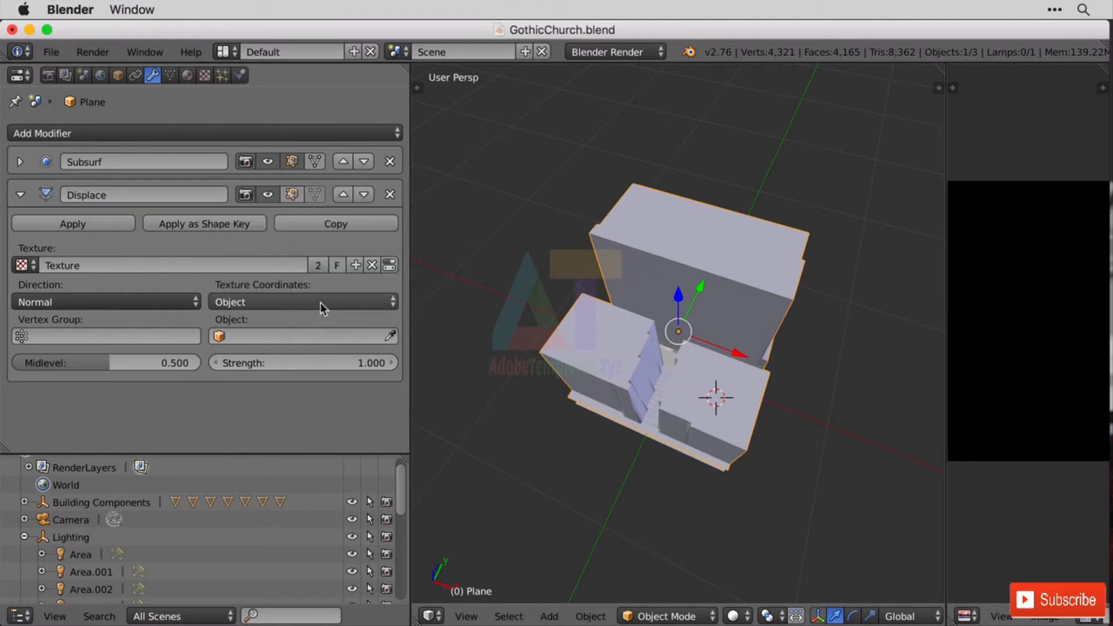
Step: Set the Displace modifier's texture coordinates to UV and view the resulting brick pattern up close
left_click(320, 301)
left_click(287, 225)
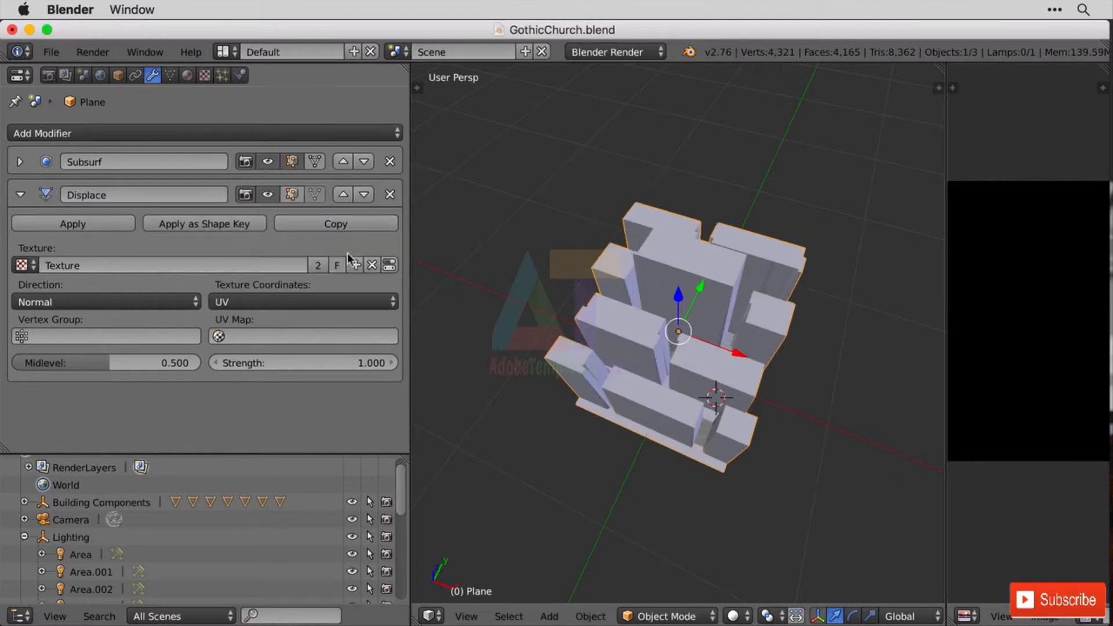
scroll(807, 341, "up", 3)
middle_click_drag(799, 340, 721, 349)
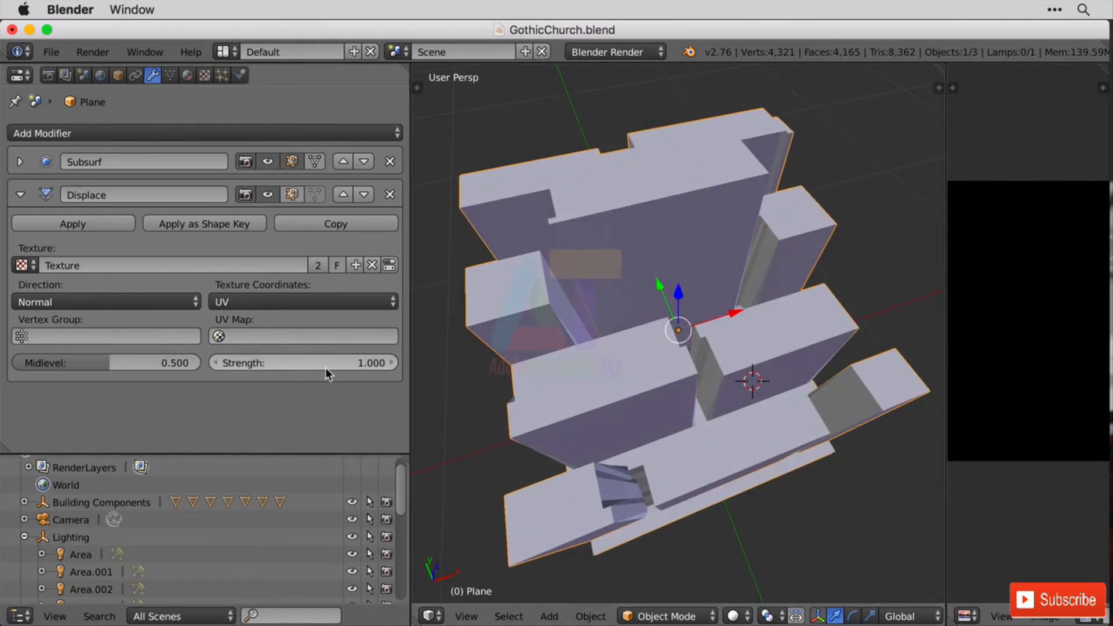
Step: Reduce the Displace modifier's strength to 0.1 and check the brick relief from the top and at a low angle
left_click_drag(305, 363, 328, 363)
left_click_drag(327, 361, 279, 361)
left_click(337, 363)
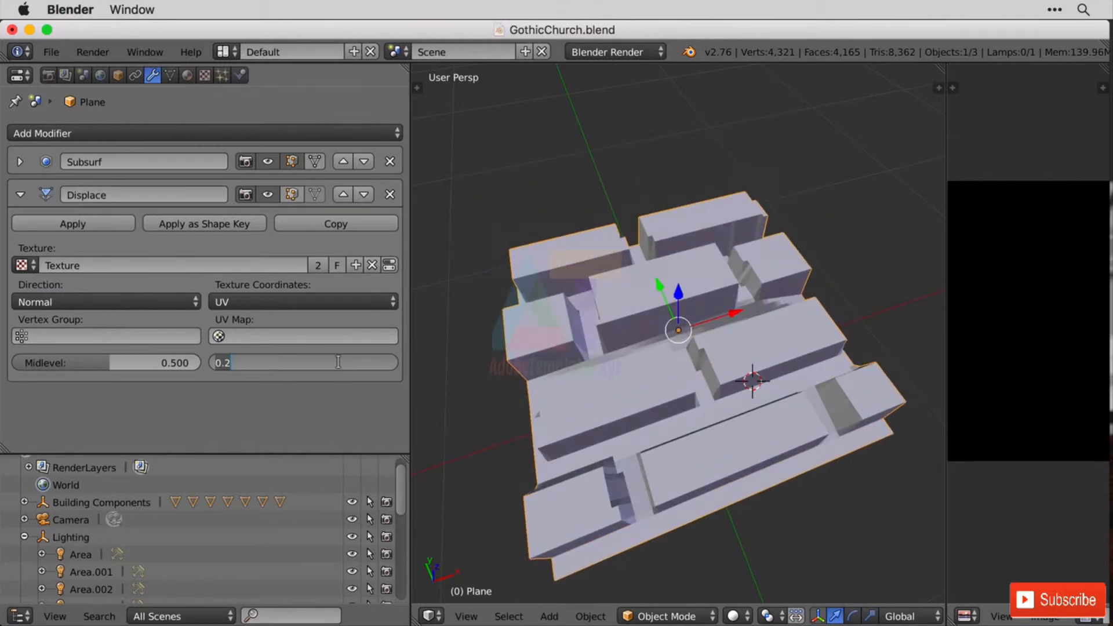
type(".1")
key("Return")
middle_click_drag(707, 325, 668, 379)
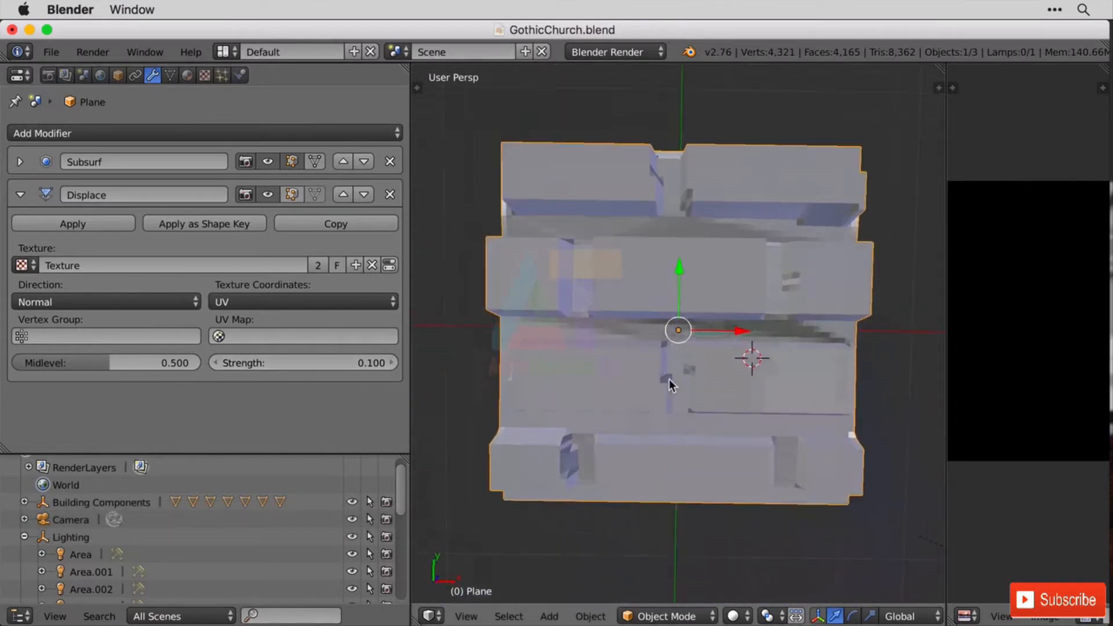
scroll(669, 379, "up", 2)
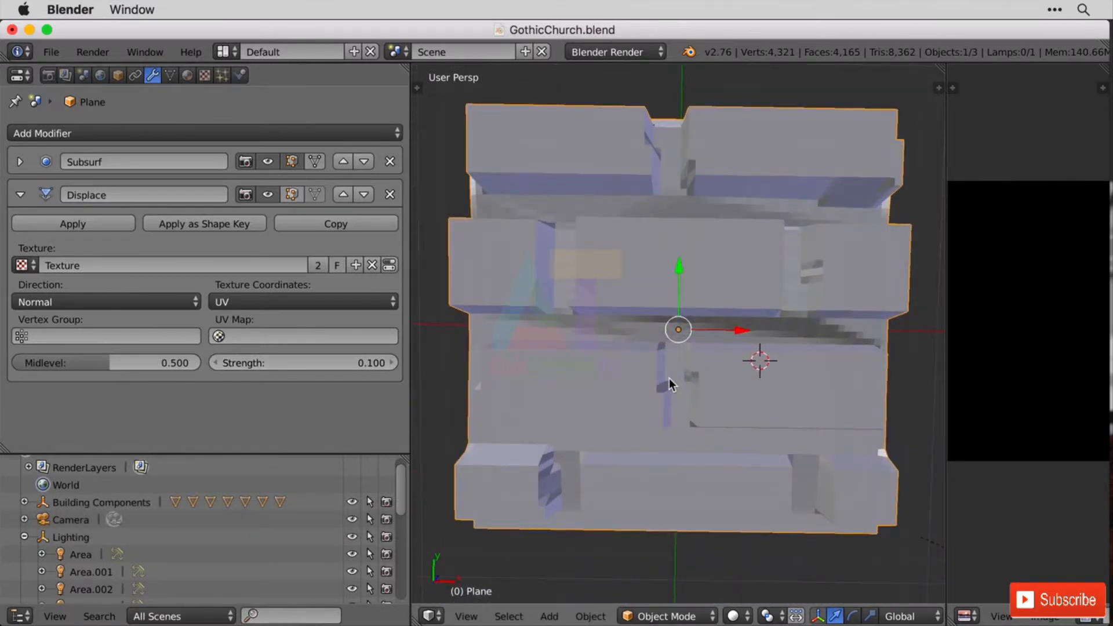
key("KP_7")
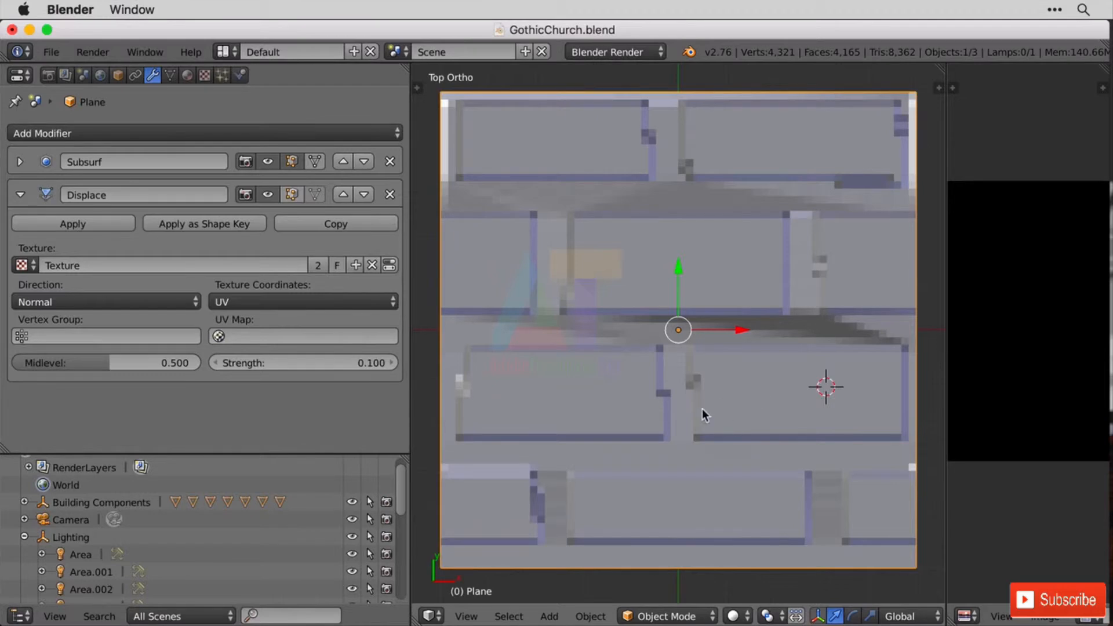
middle_click_drag(701, 409, 736, 356)
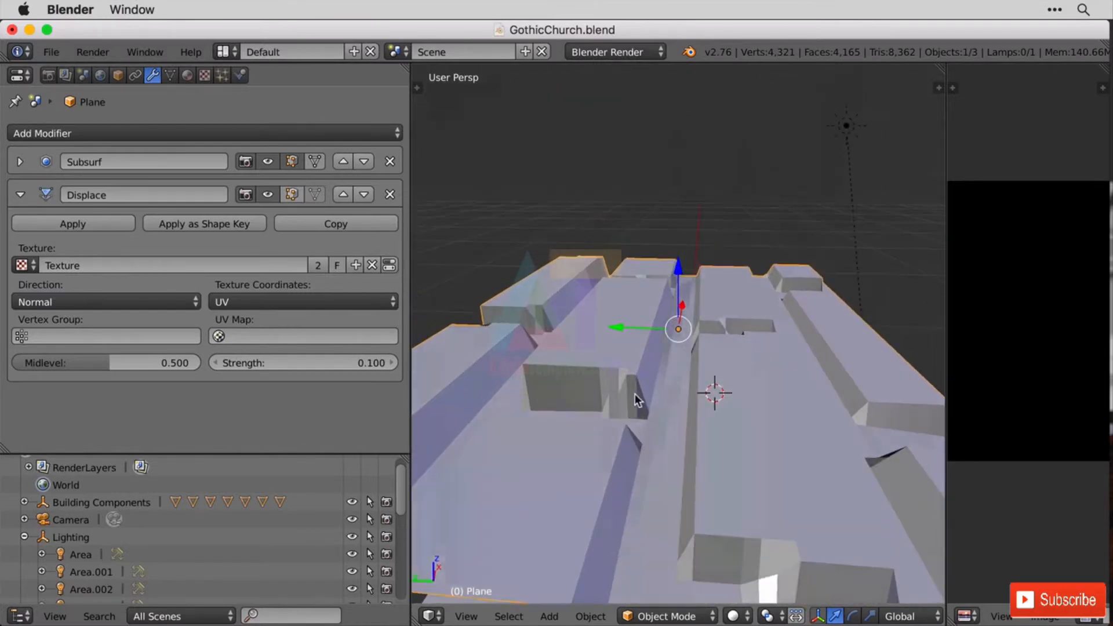
Step: Widen the image editor, display the Brick Texture displacement image containing the bricks, and examine its mortar gaps up close
scroll(1038, 332, "down", 3)
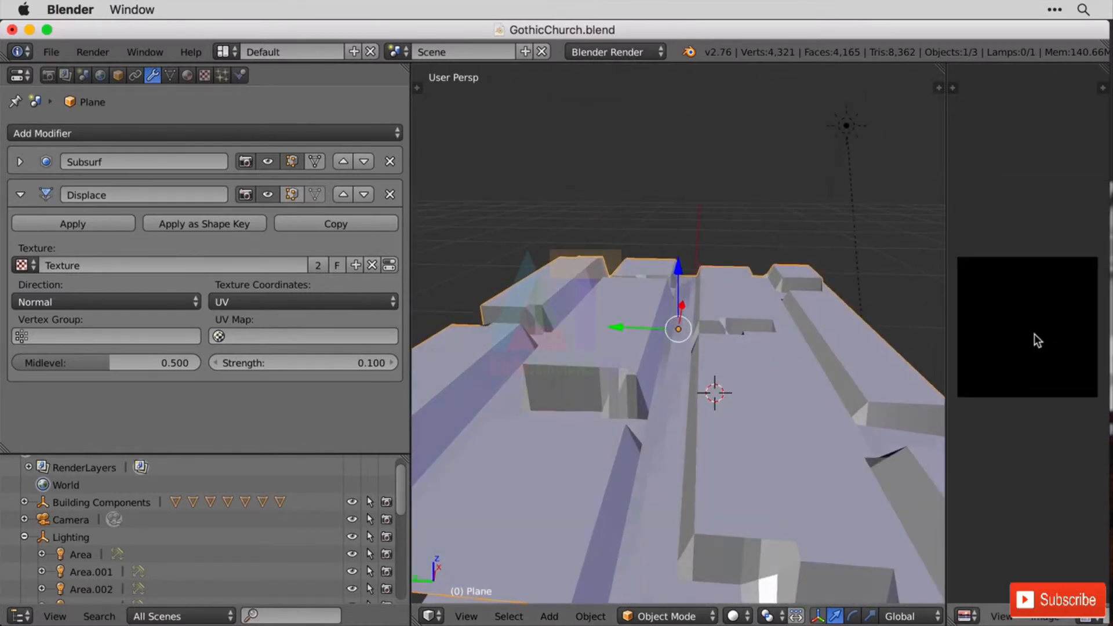
scroll(1034, 333, "down", 2)
left_click_drag(945, 509, 725, 517)
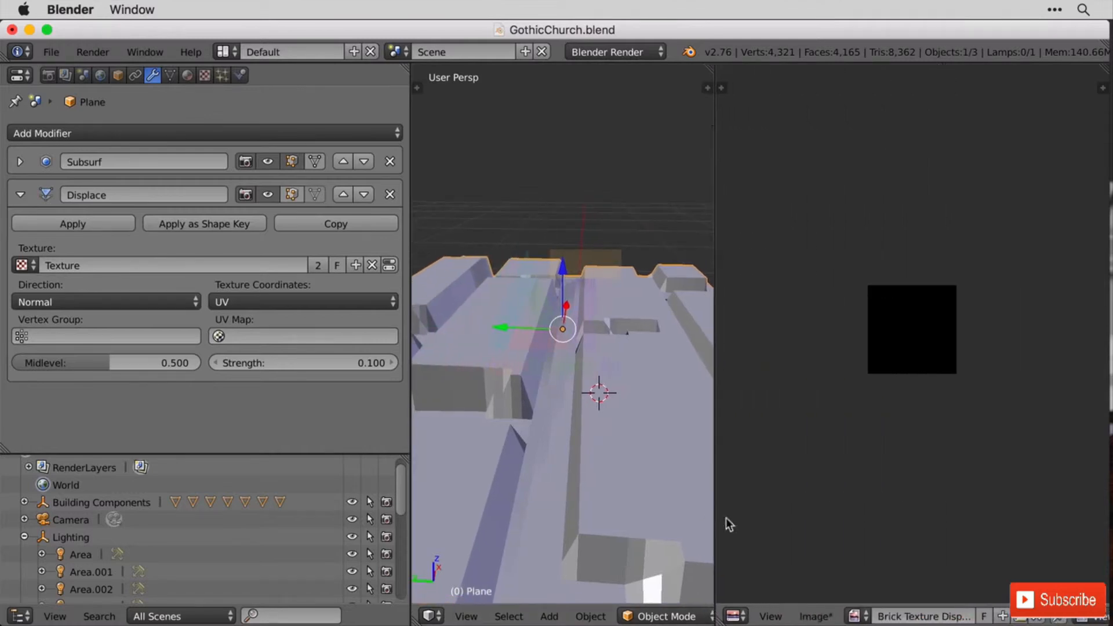
left_click(856, 616)
left_click(922, 441)
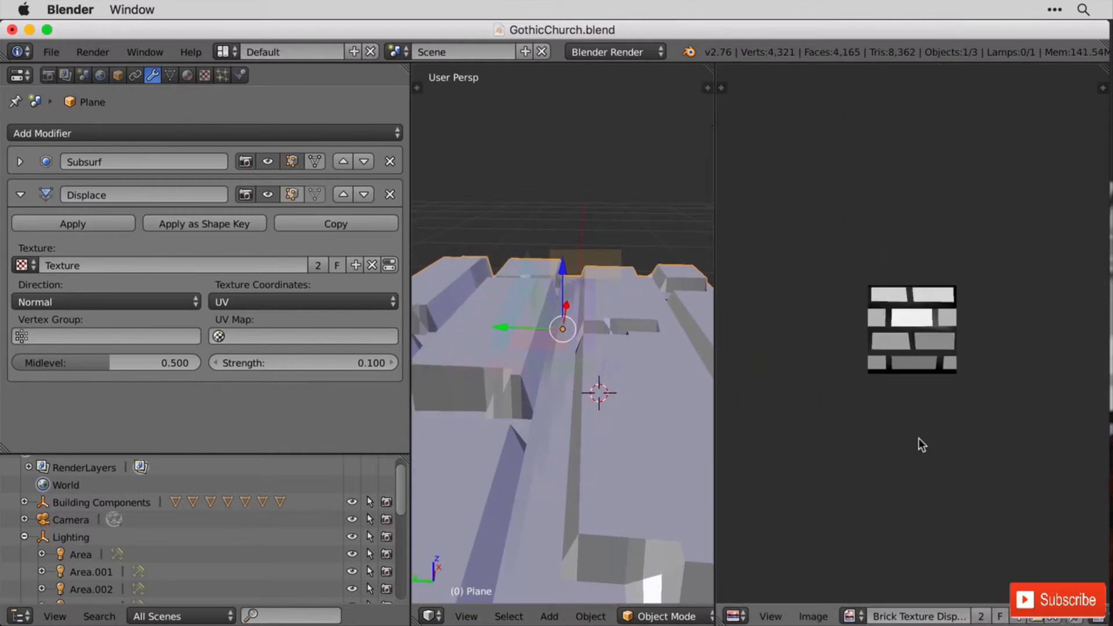
scroll(930, 339, "up", 8)
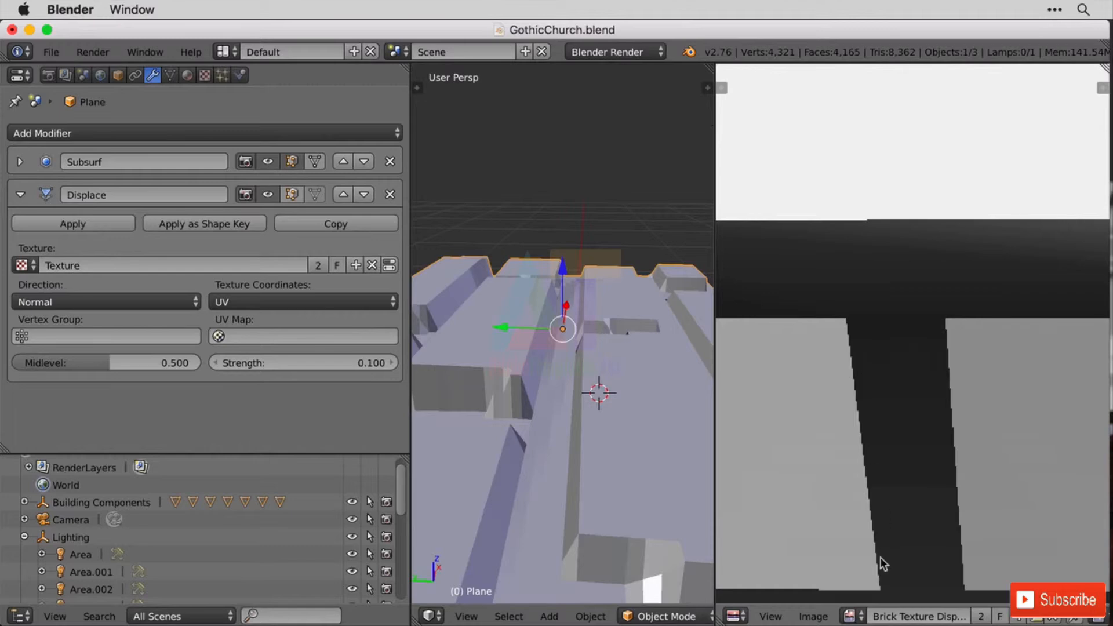
Step: Add a second Subdivision Surface modifier to the plane and move it above the Displace modifier in the stack
scroll(550, 384, "down", 3)
mouse_move(551, 384)
middle_mouse_down()
mouse_move(600, 389)
mouse_move(627, 362)
mouse_move(544, 405)
mouse_move(549, 380)
middle_mouse_up()
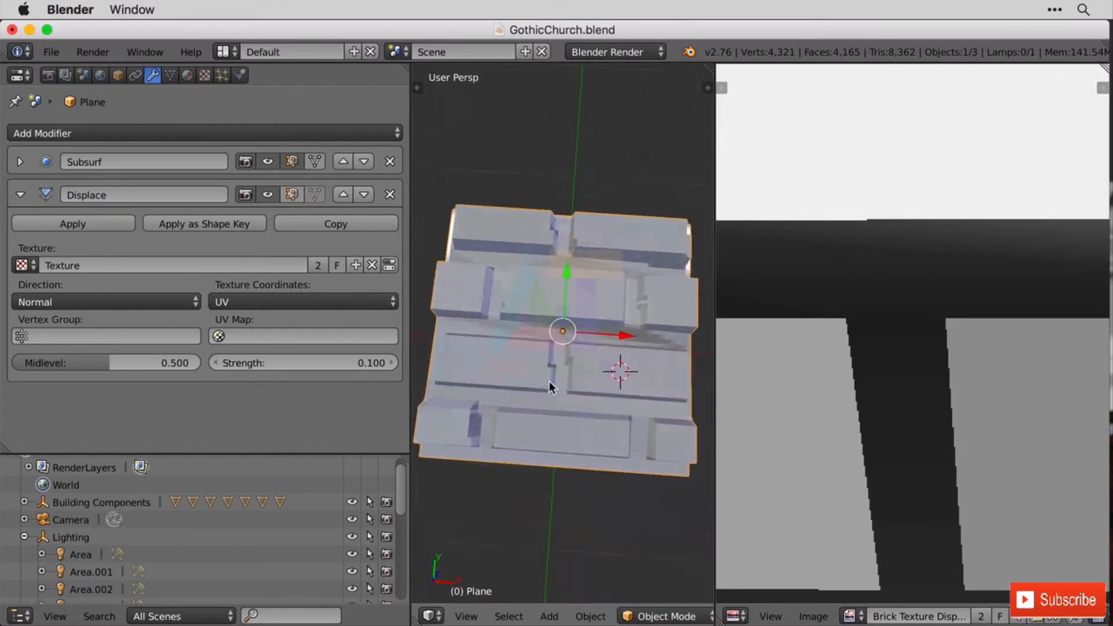
scroll(548, 382, "up", 5)
scroll(550, 406, "up", 2)
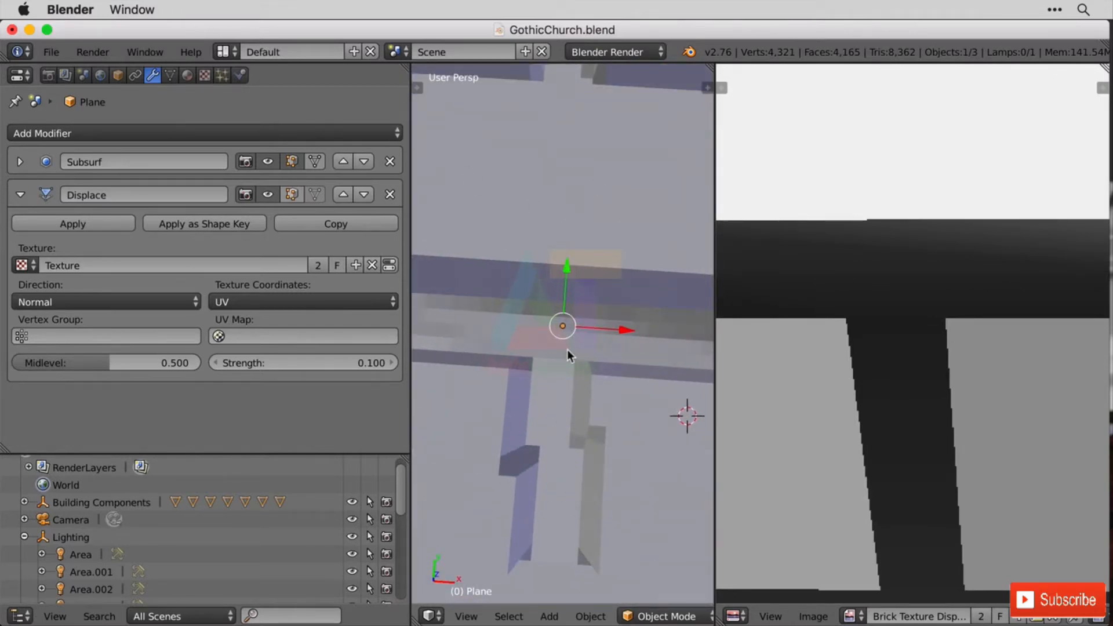
key("shift")
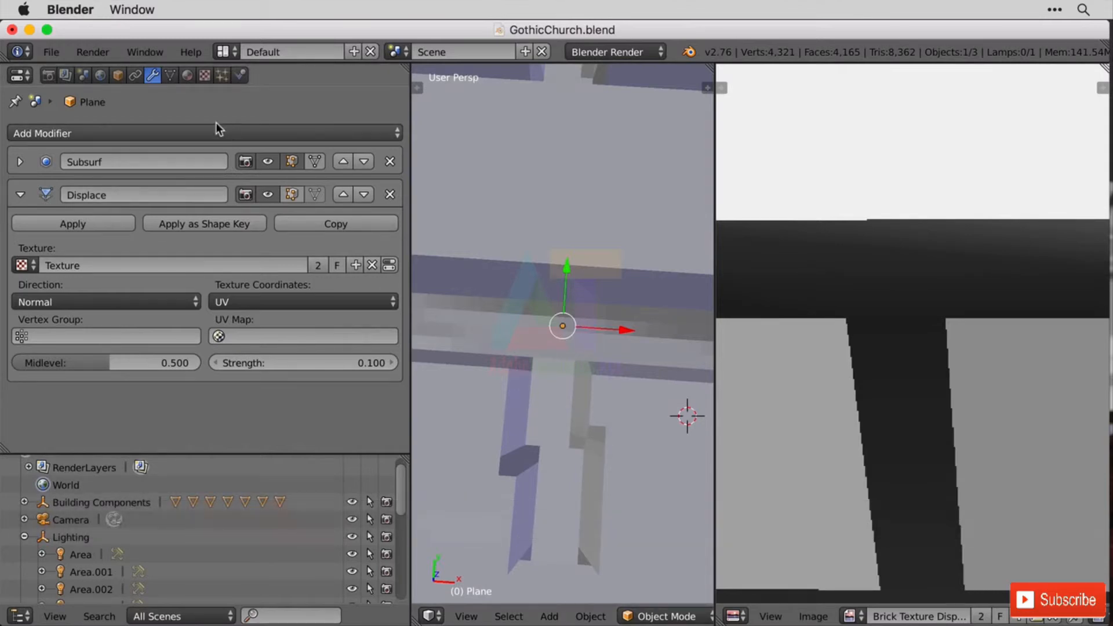
left_click(11, 194)
left_click(158, 134)
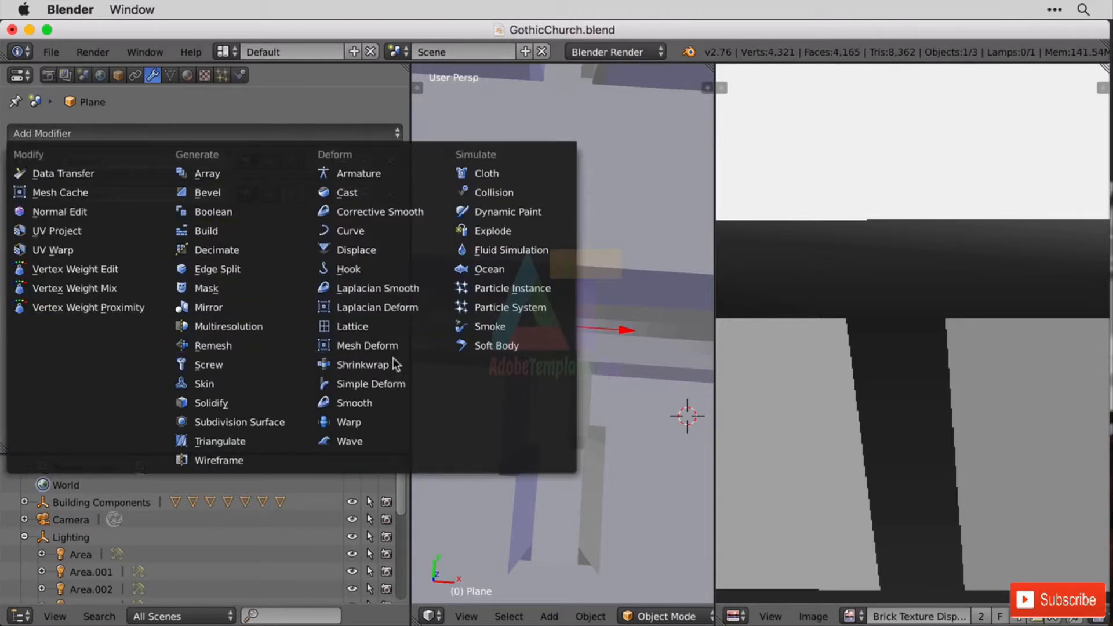
left_click(270, 426)
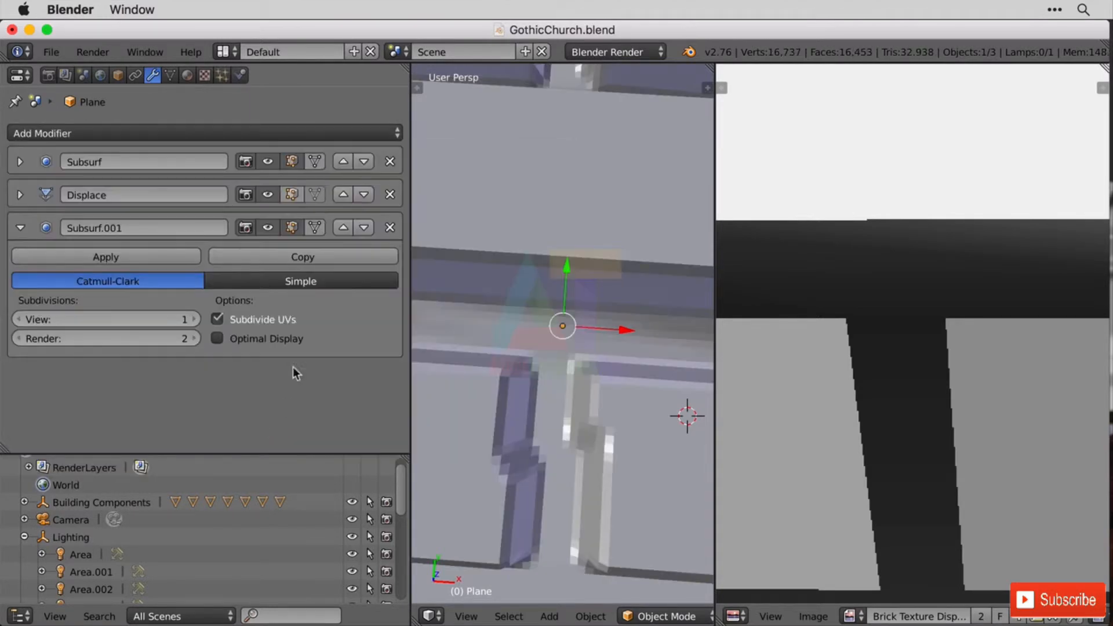
left_click(342, 226)
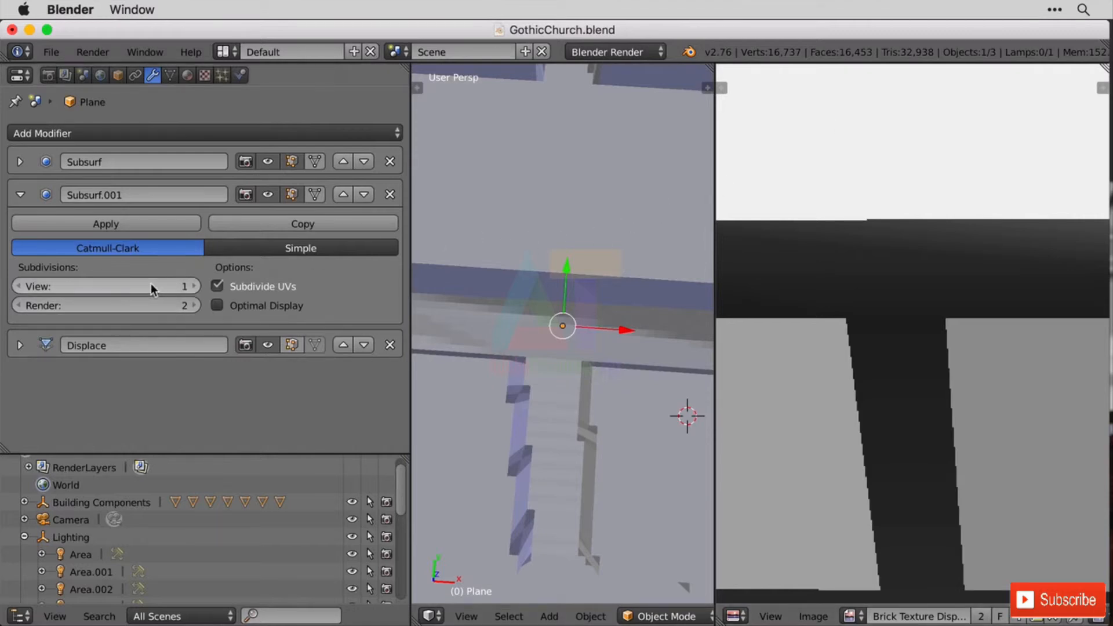
Step: Raise the second Subsurf modifier's view subdivisions to 3 and check the brick relief up close and from afar
left_click(195, 286)
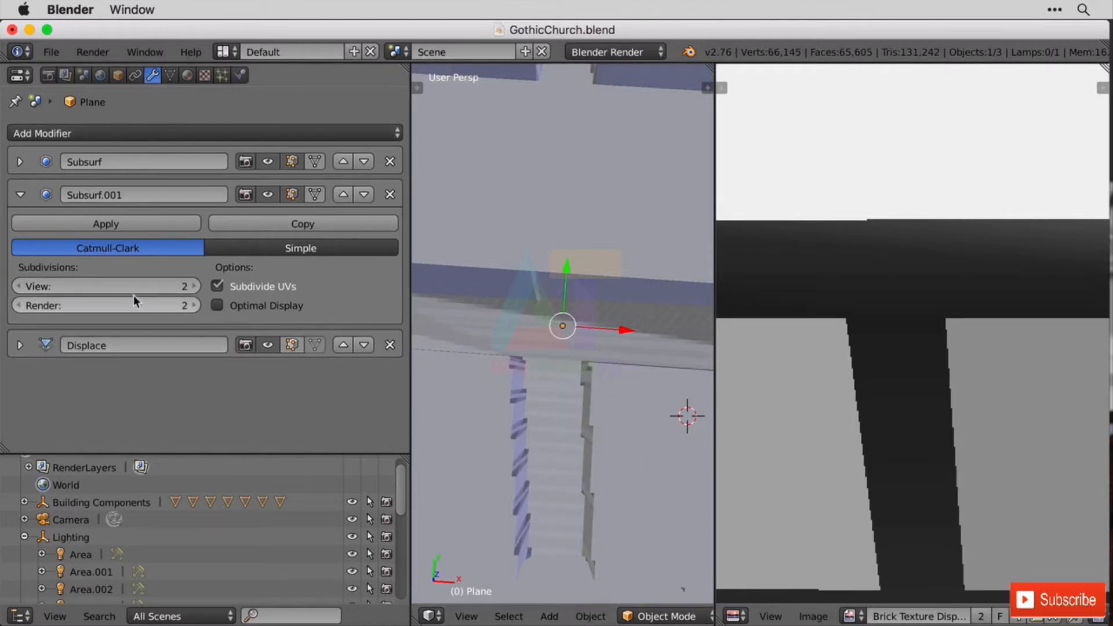
left_click(195, 286)
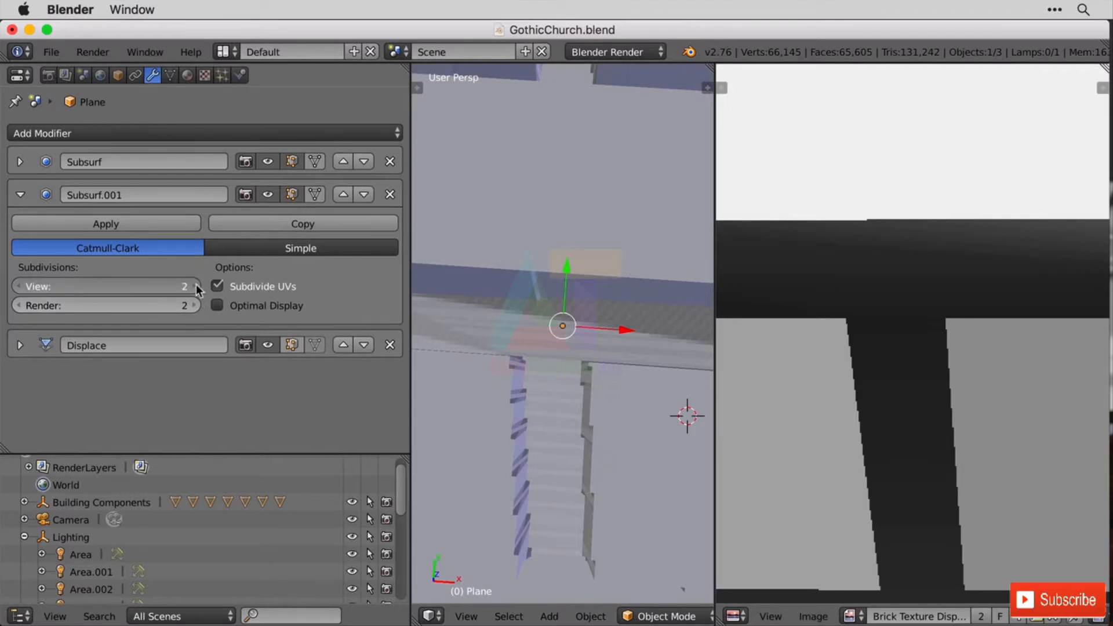
scroll(569, 432, "down", 5)
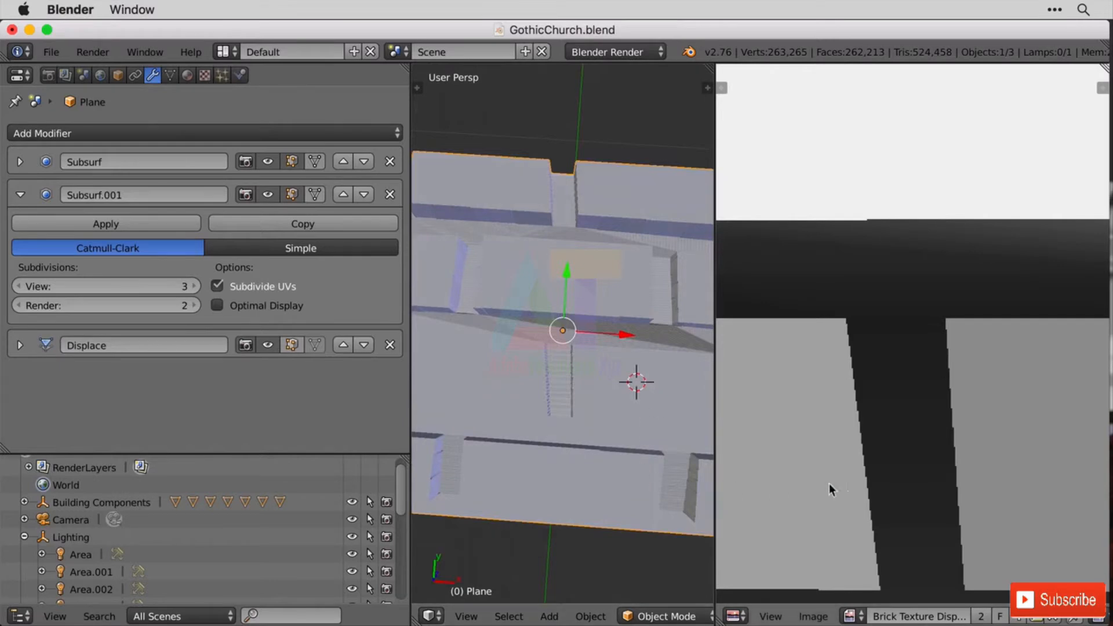
scroll(504, 396, "down", 3)
scroll(504, 392, "up", 5)
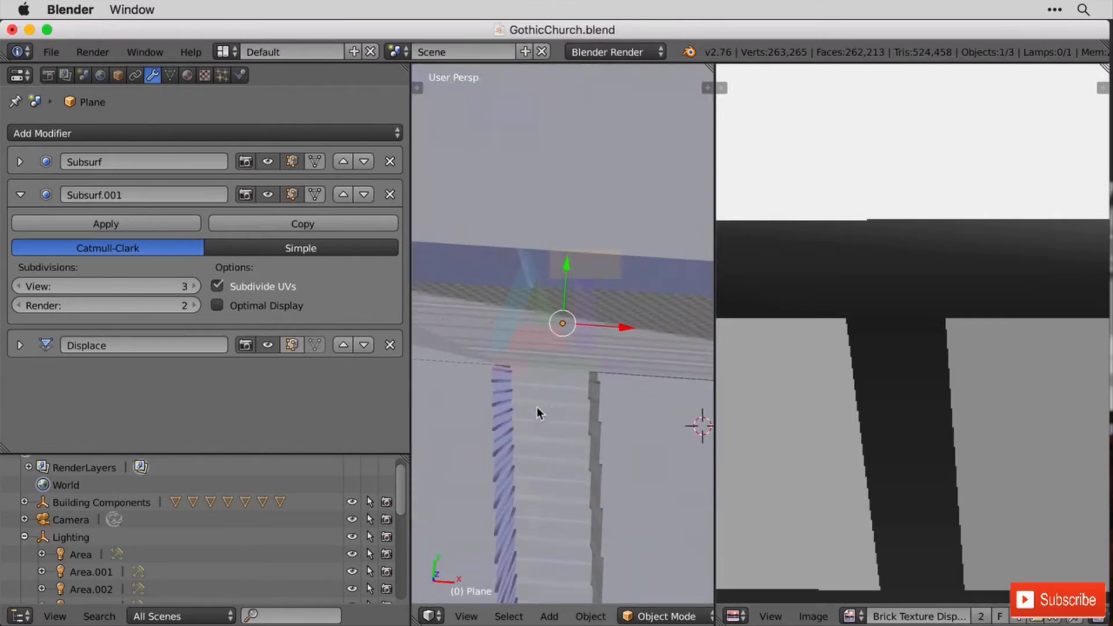
scroll(617, 412, "down", 5)
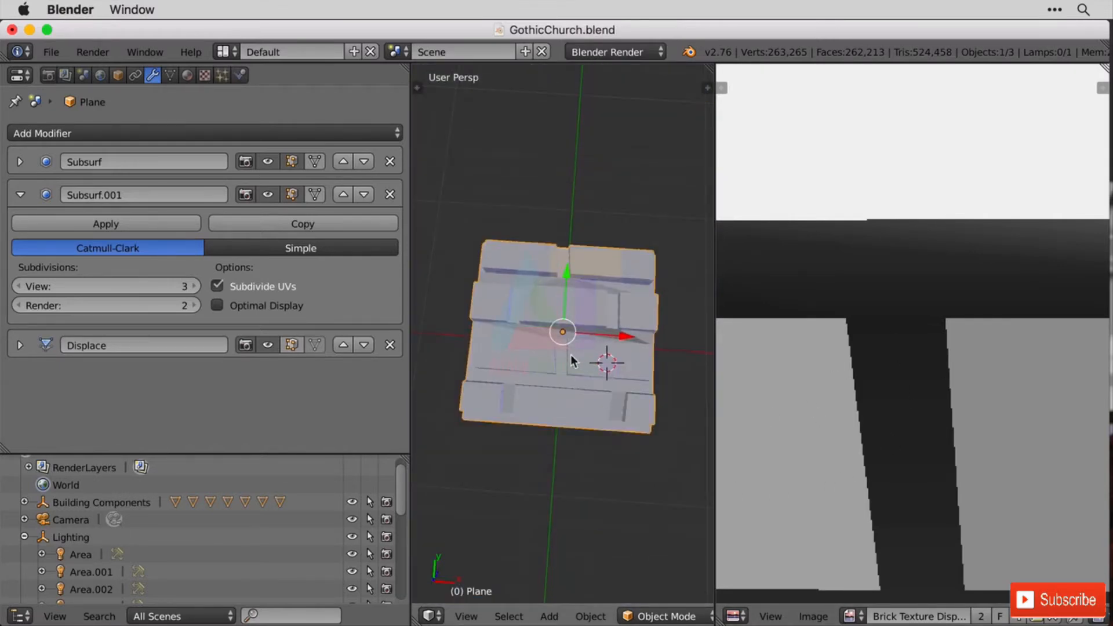
Step: Apply smooth shading to the displaced brick plane
key("t")
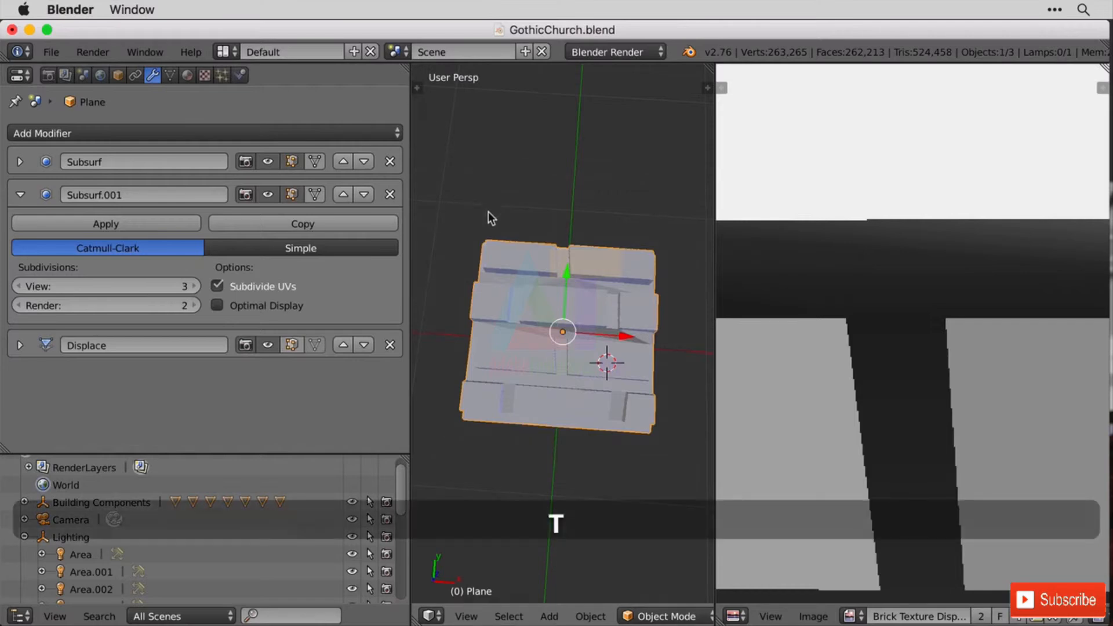
left_click(452, 104)
left_click(416, 87)
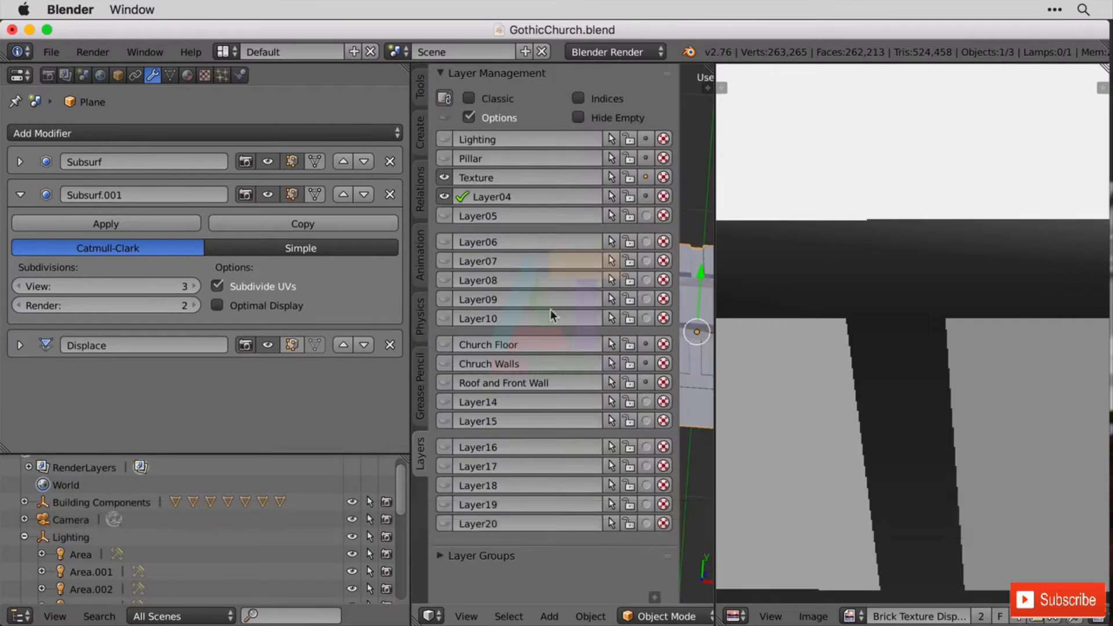
left_click(419, 83)
left_click(485, 318)
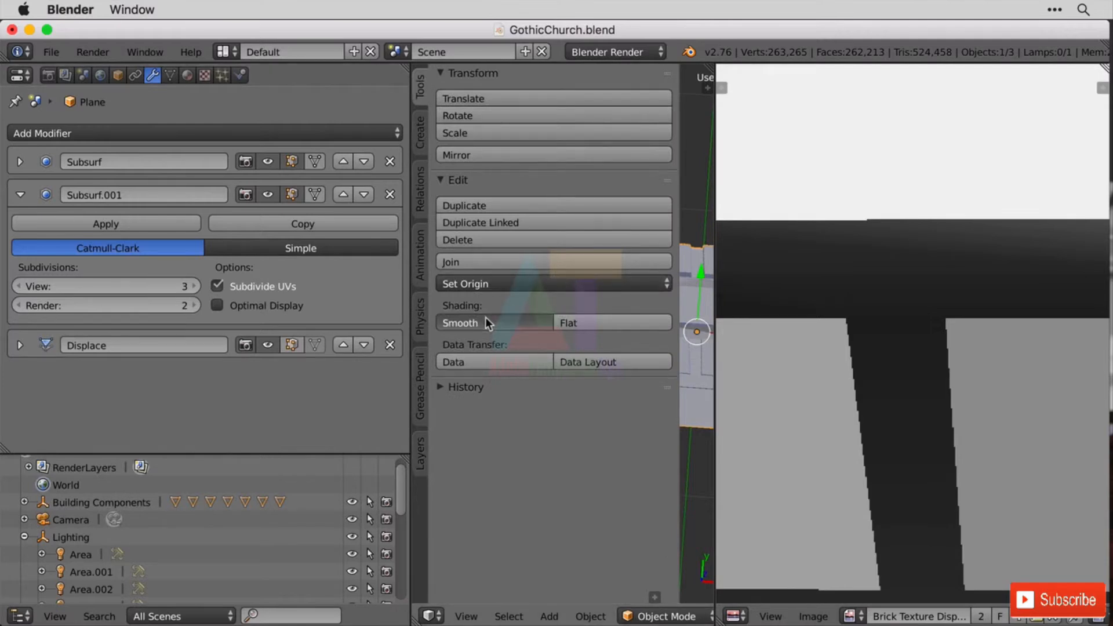
key("t")
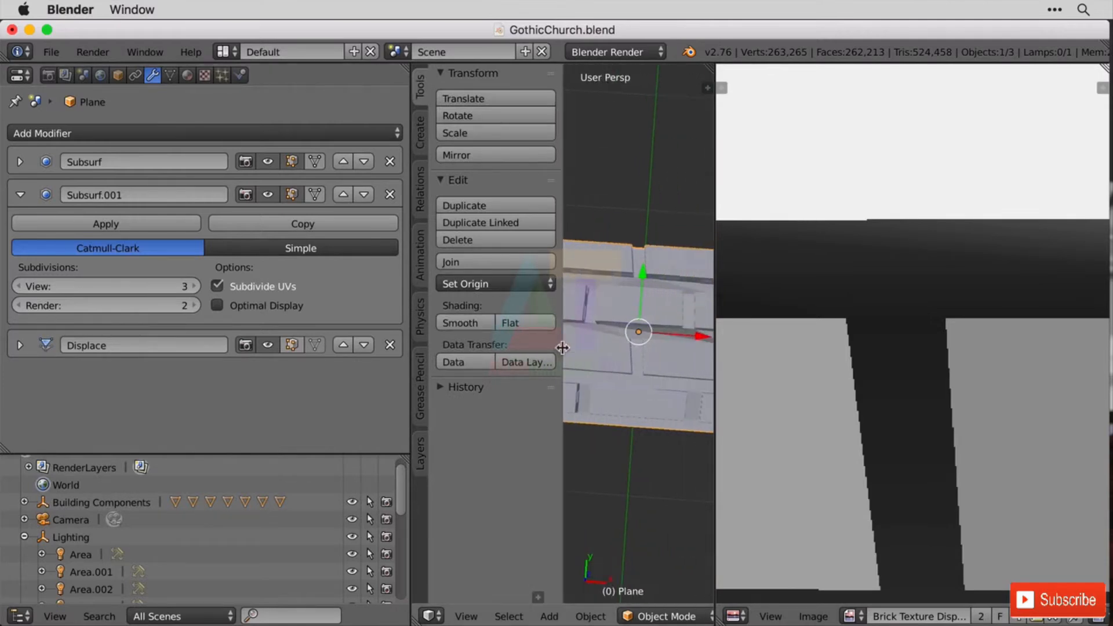
Step: Raise the second Subsurf modifier's view subdivisions to 4 and check the vertical mortar gap near the plane's center
scroll(562, 348, "up", 6)
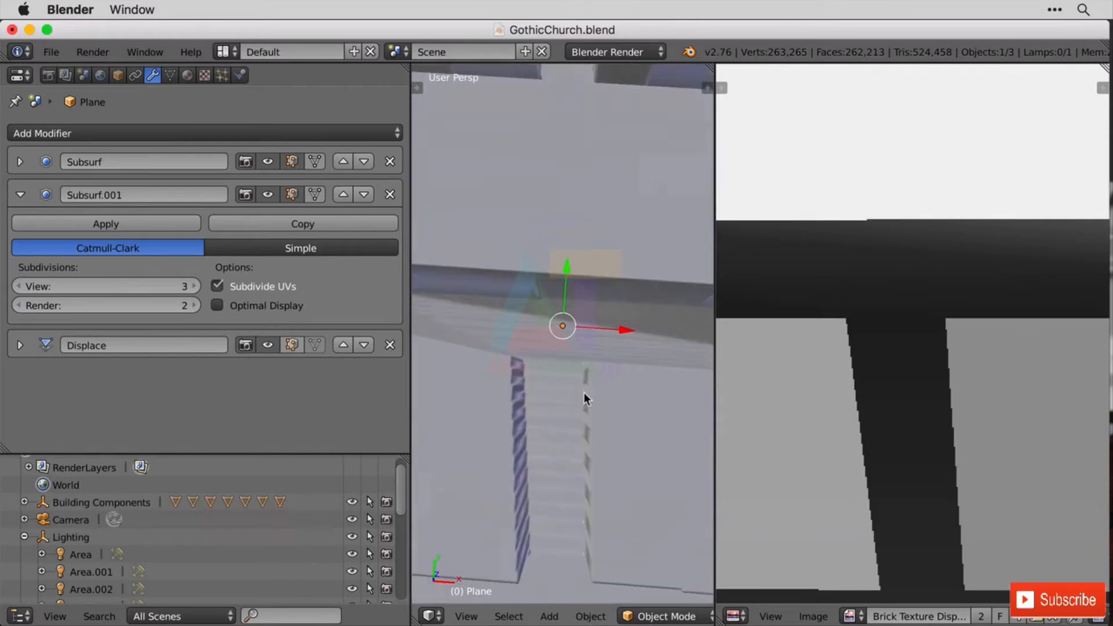
middle_click_drag(558, 391, 643, 288, "shift")
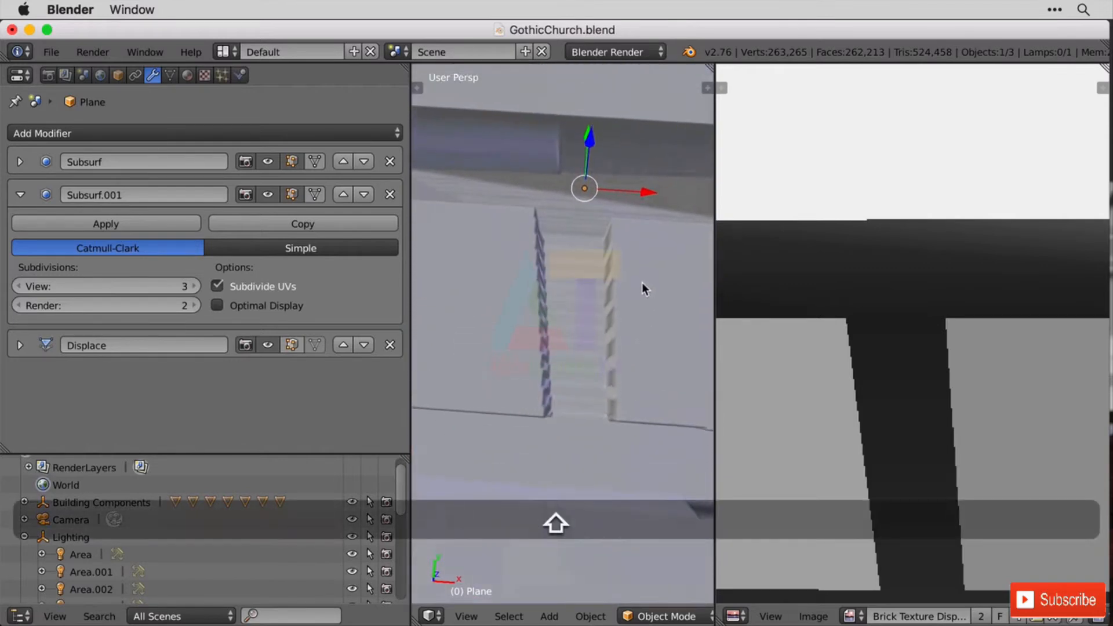
mouse_move(626, 414)
middle_mouse_down()
mouse_move(657, 394)
mouse_move(604, 391)
mouse_move(612, 409)
mouse_move(631, 412)
middle_mouse_up()
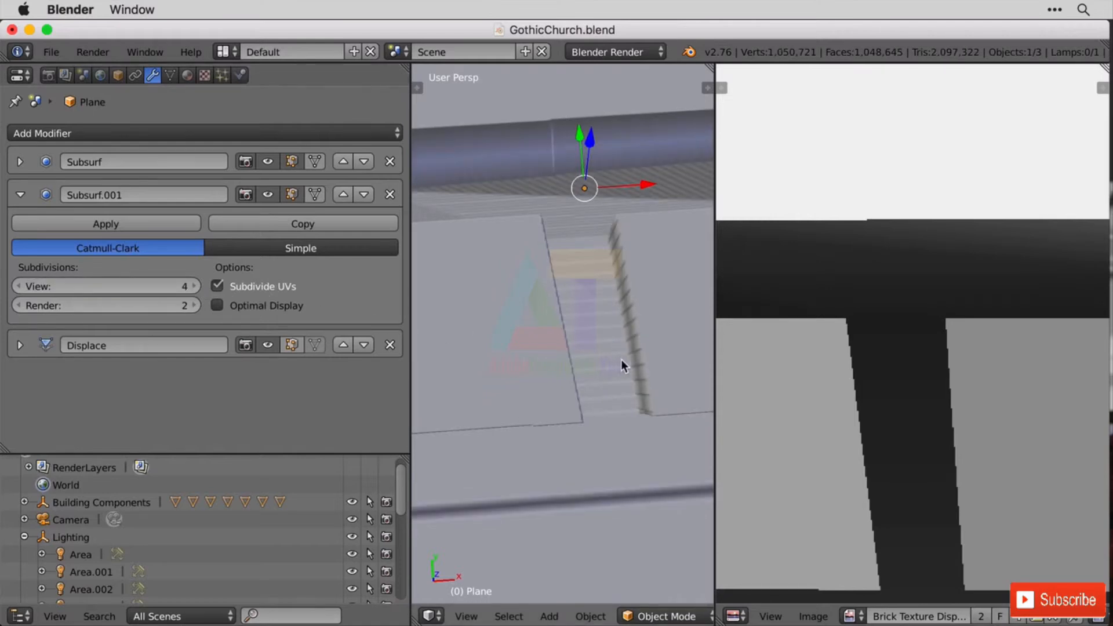
mouse_move(610, 267)
middle_mouse_down()
mouse_move(594, 294)
mouse_move(611, 285)
middle_mouse_up()
scroll(611, 286, "down", 8)
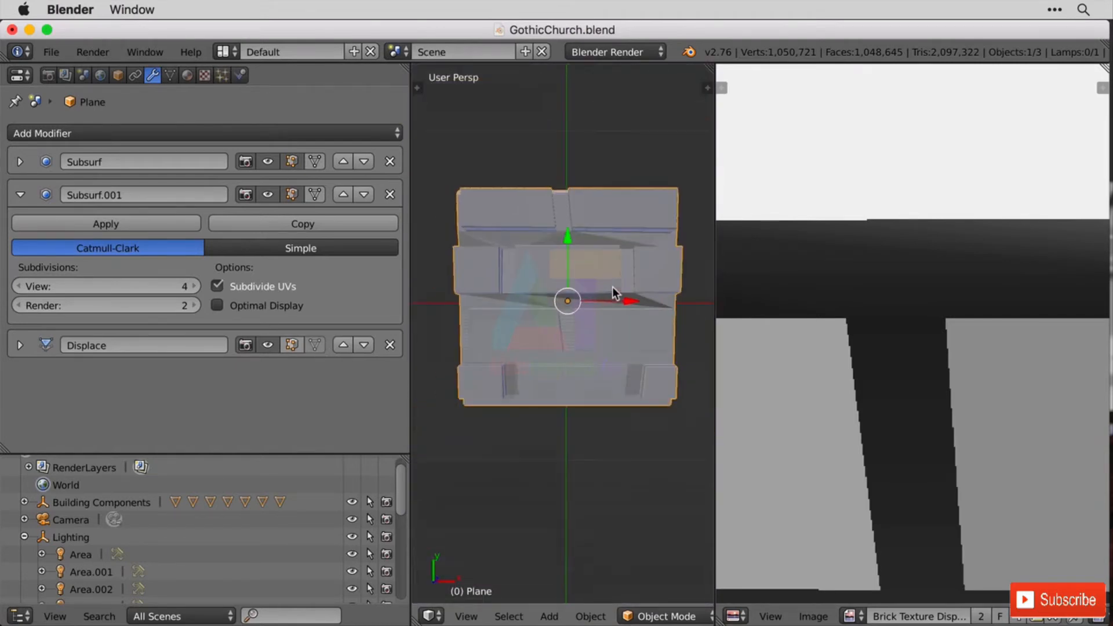
Step: Compare the vertical mortar gap on the mesh with the displacement image, and examine the brick sides at a low angle
scroll(545, 354, "up", 10)
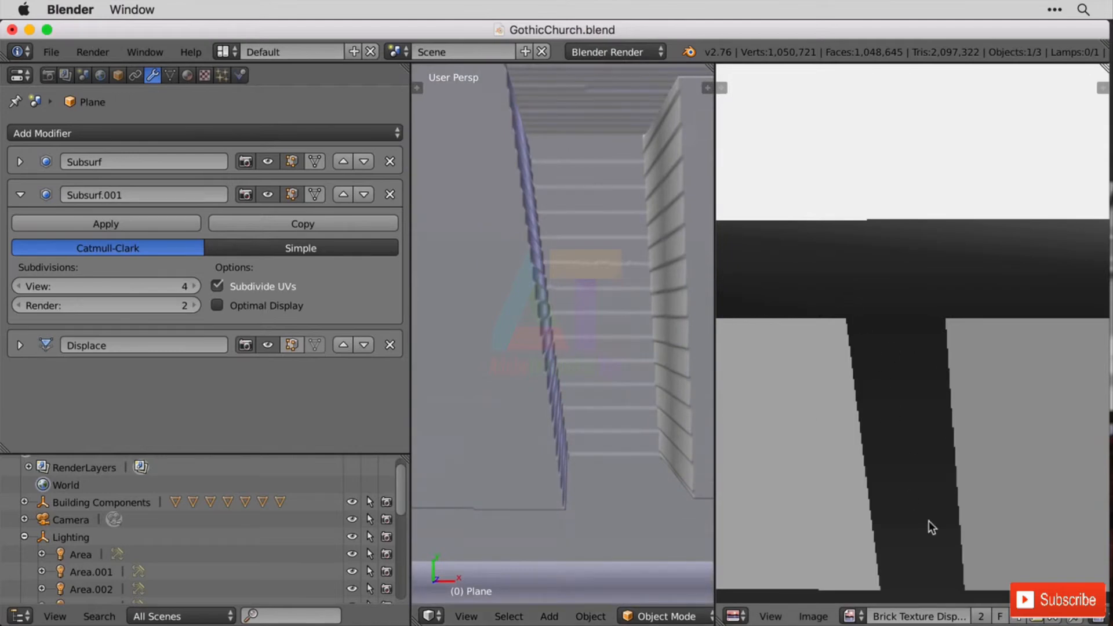
scroll(586, 419, "down", 5)
scroll(586, 420, "up", 5)
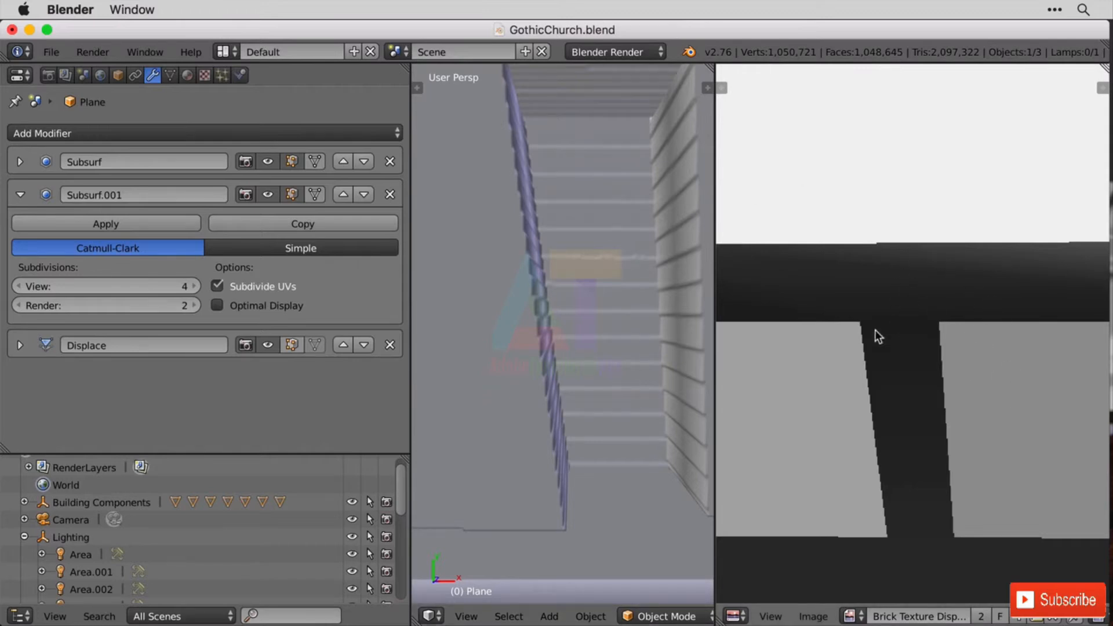
scroll(628, 260, "down", 10)
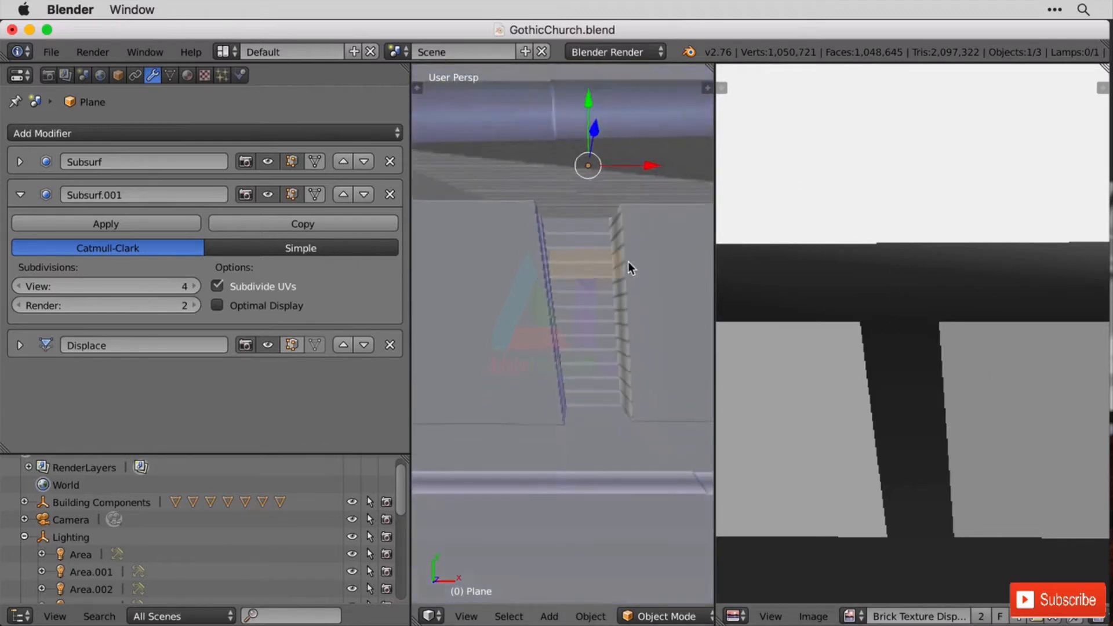
middle_click_drag(630, 275, 601, 333)
scroll(614, 314, "up", 3)
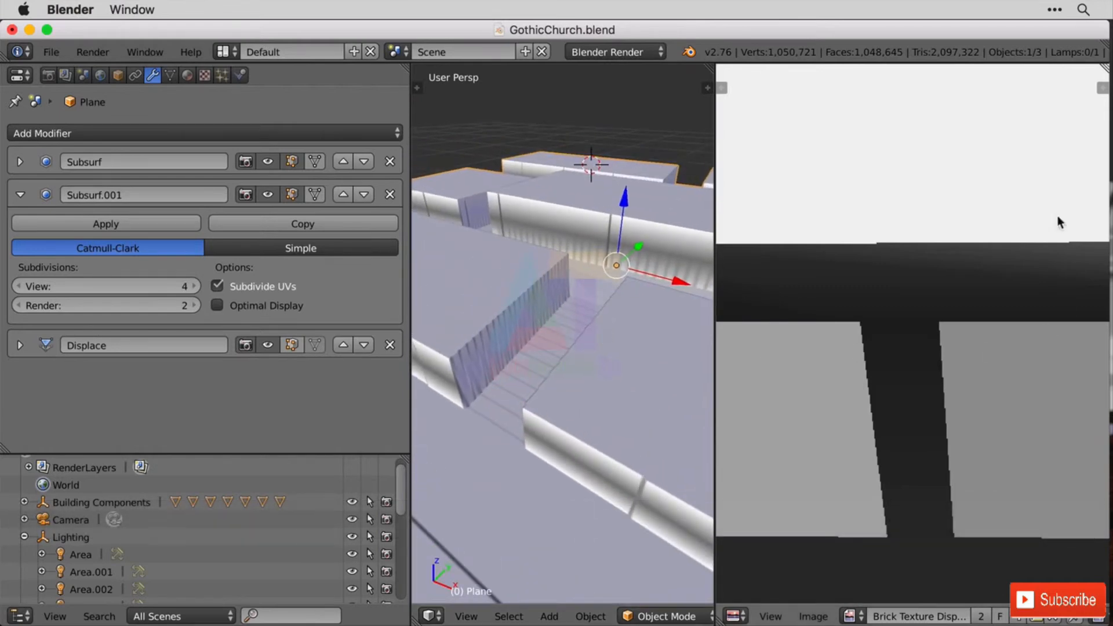